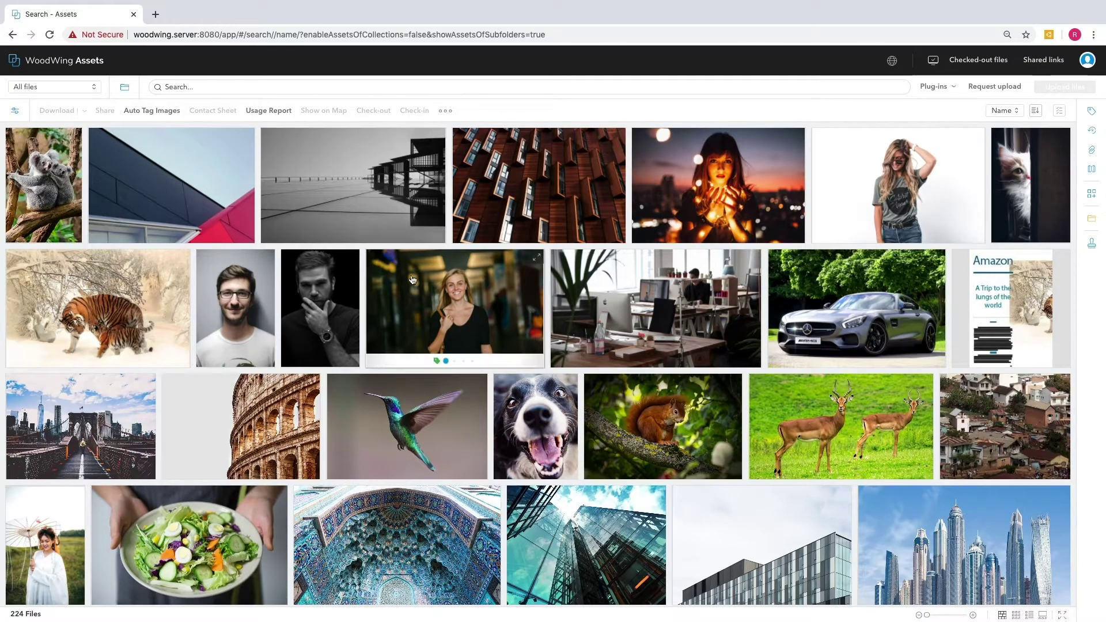
{"action": "scroll", "coordinate": [494, 299], "scroll_direction": "down", "scroll_amount": 1}
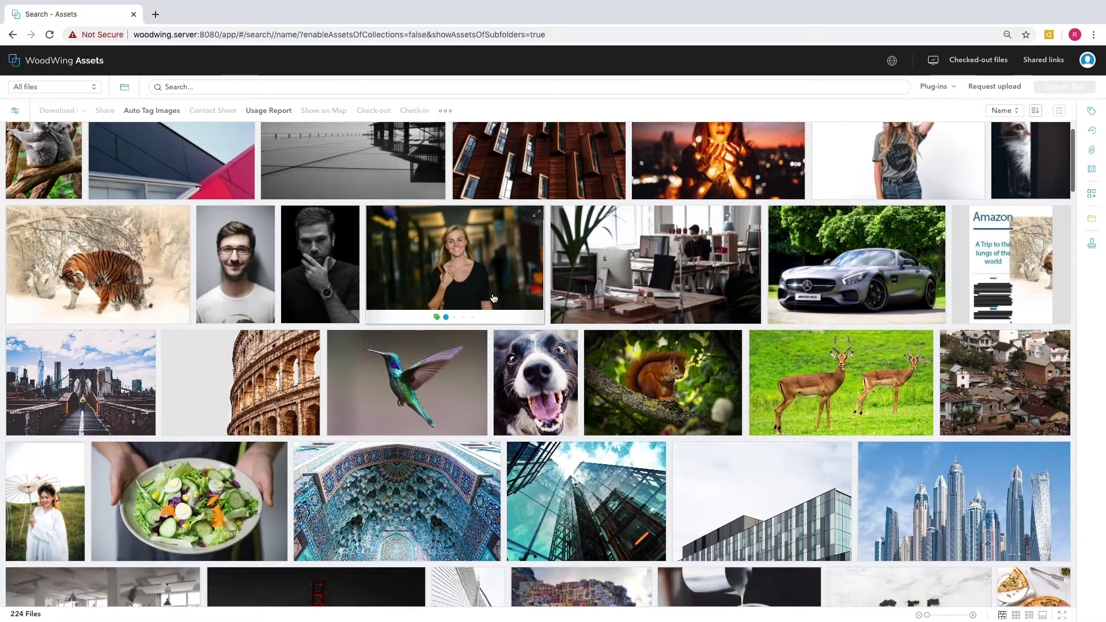
{"action": "scroll", "coordinate": [494, 298], "scroll_direction": "down", "scroll_amount": 1}
{"action": "scroll", "coordinate": [494, 298], "scroll_direction": "down", "scroll_amount": 1}
{"action": "scroll", "coordinate": [494, 298], "scroll_direction": "down", "scroll_amount": 1}
{"action": "scroll", "coordinate": [494, 298], "scroll_direction": "down", "scroll_amount": 1}
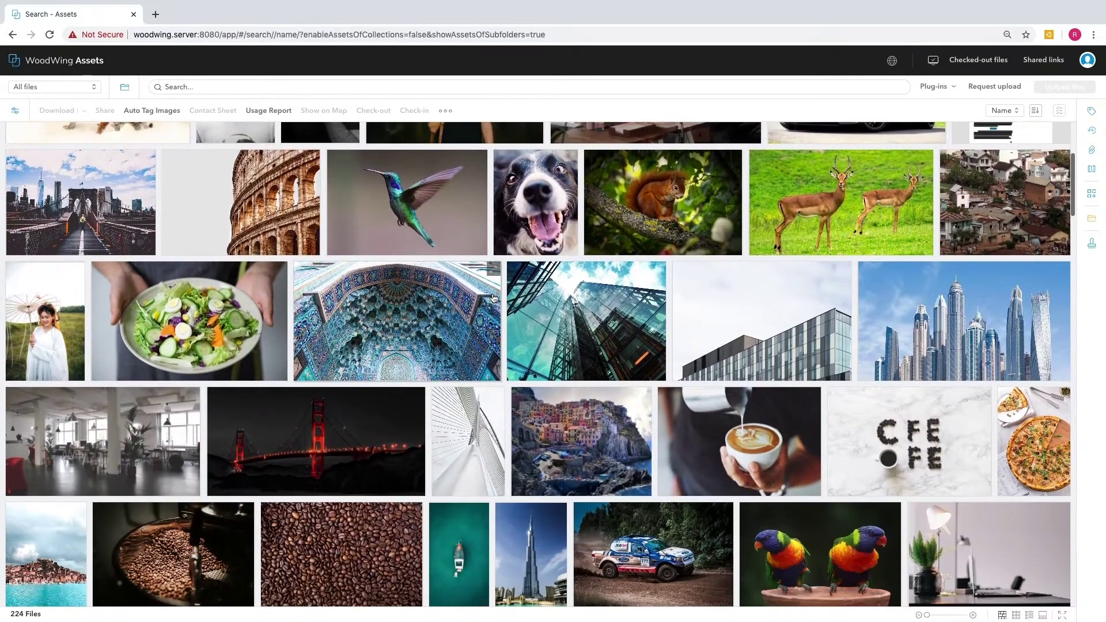
{"action": "scroll", "coordinate": [493, 298], "scroll_direction": "down", "scroll_amount": 1}
{"action": "scroll", "coordinate": [493, 298], "scroll_direction": "down", "scroll_amount": 2}
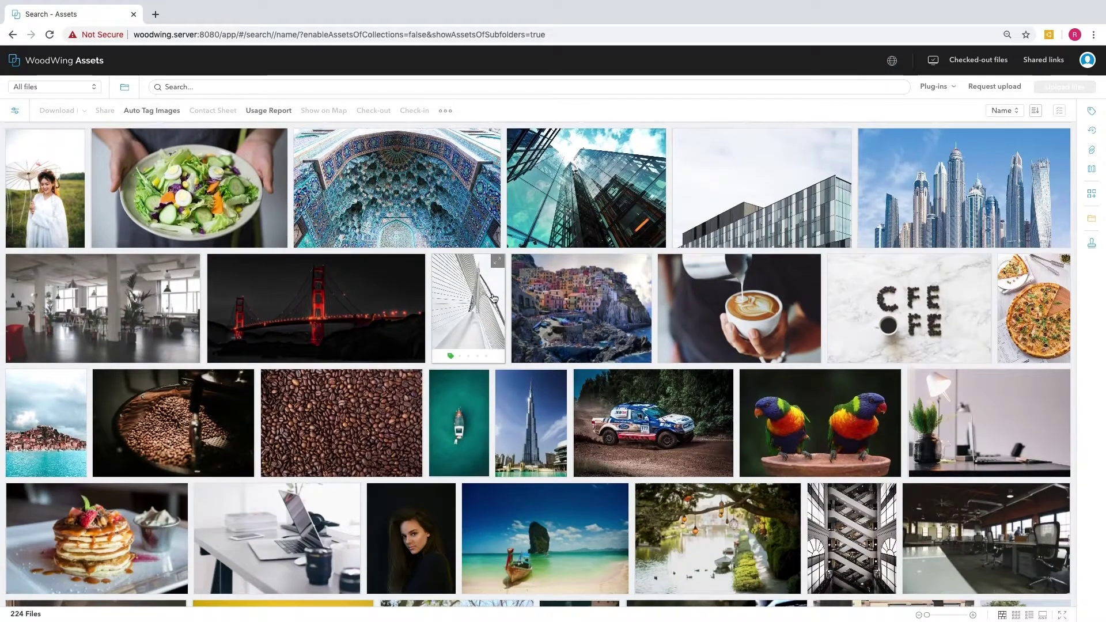
{"action": "scroll", "coordinate": [494, 298], "scroll_direction": "down", "scroll_amount": 1}
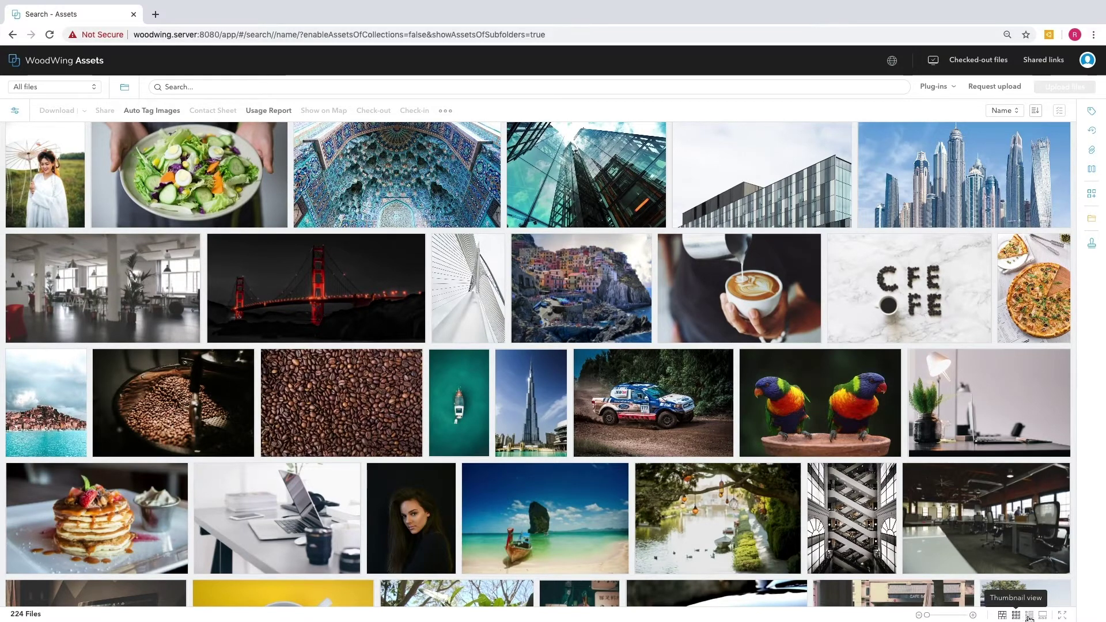
Cycle the file view through list and filmstrip layouts, then back to the masonry grid
{"action": "left_click", "coordinate": [1023, 615]}
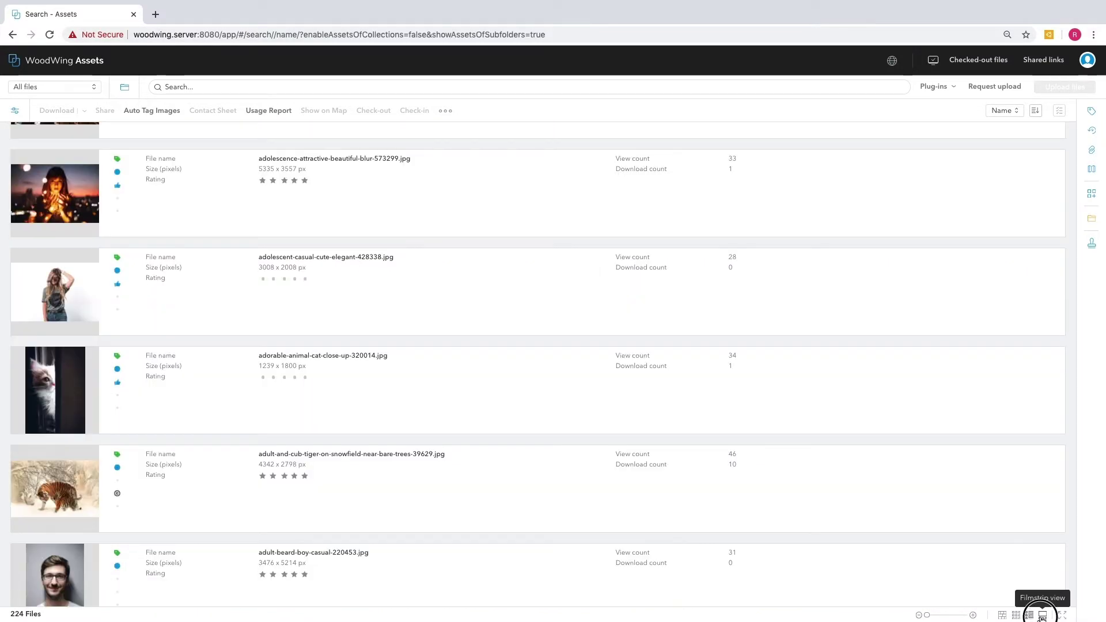
{"action": "left_click", "coordinate": [1042, 616]}
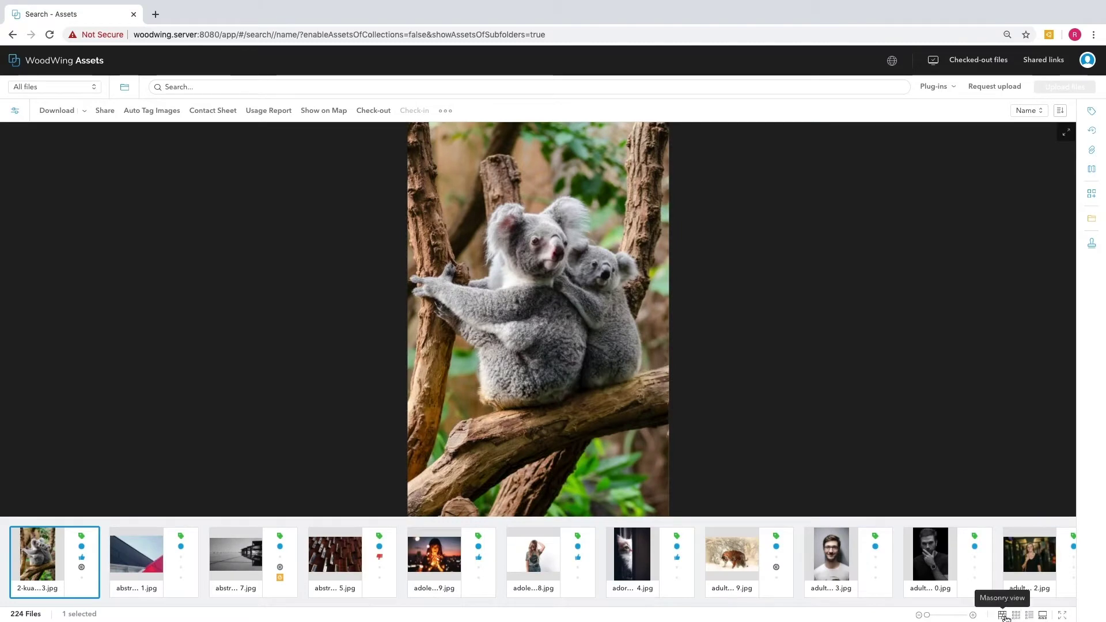
{"action": "left_click", "coordinate": [1003, 615]}
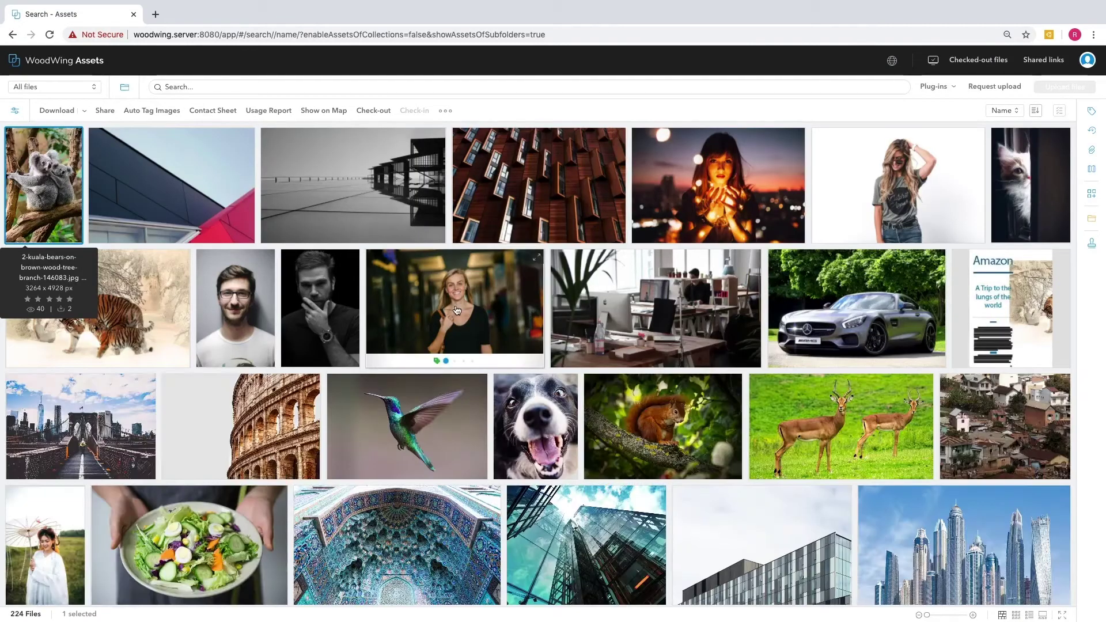
{"action": "left_click", "coordinate": [127, 89]}
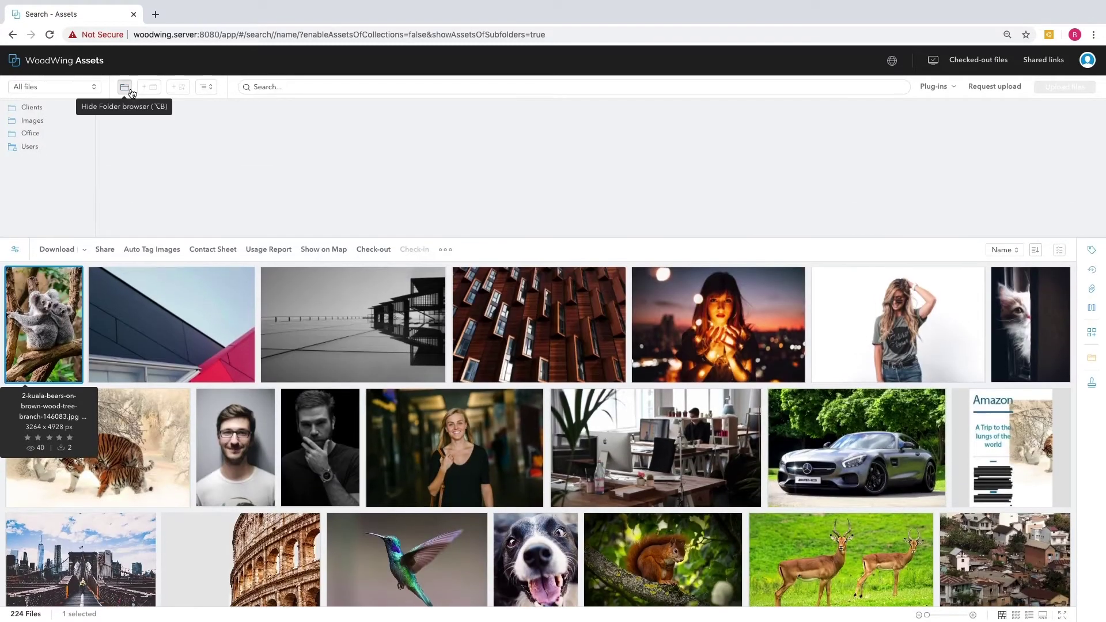
{"action": "left_click", "coordinate": [41, 121]}
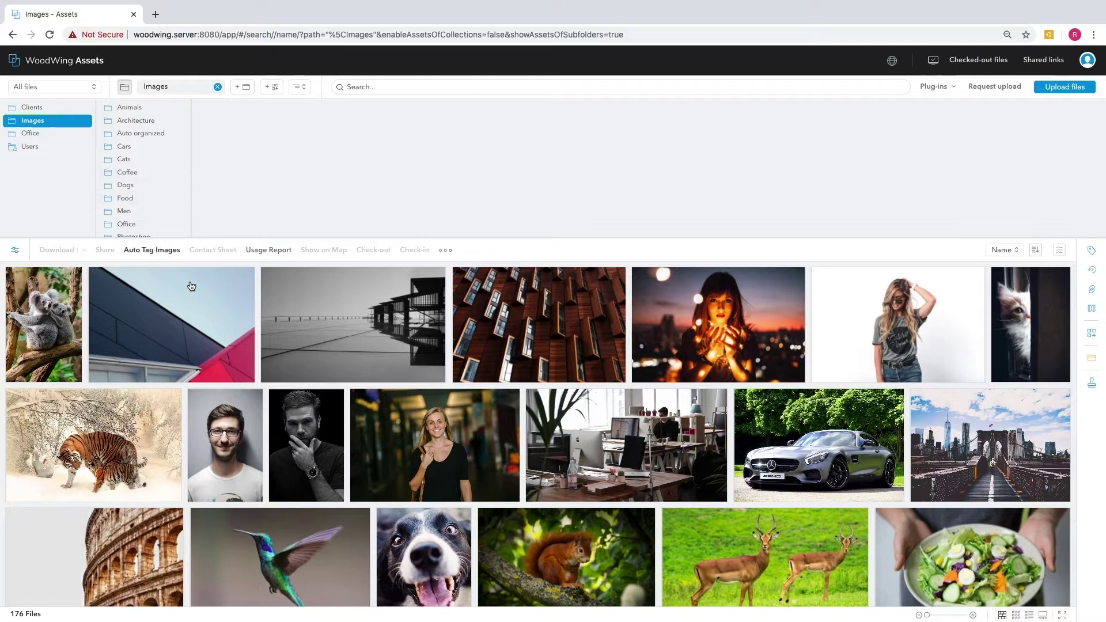
{"action": "scroll", "coordinate": [167, 188], "scroll_direction": "down", "scroll_amount": 3}
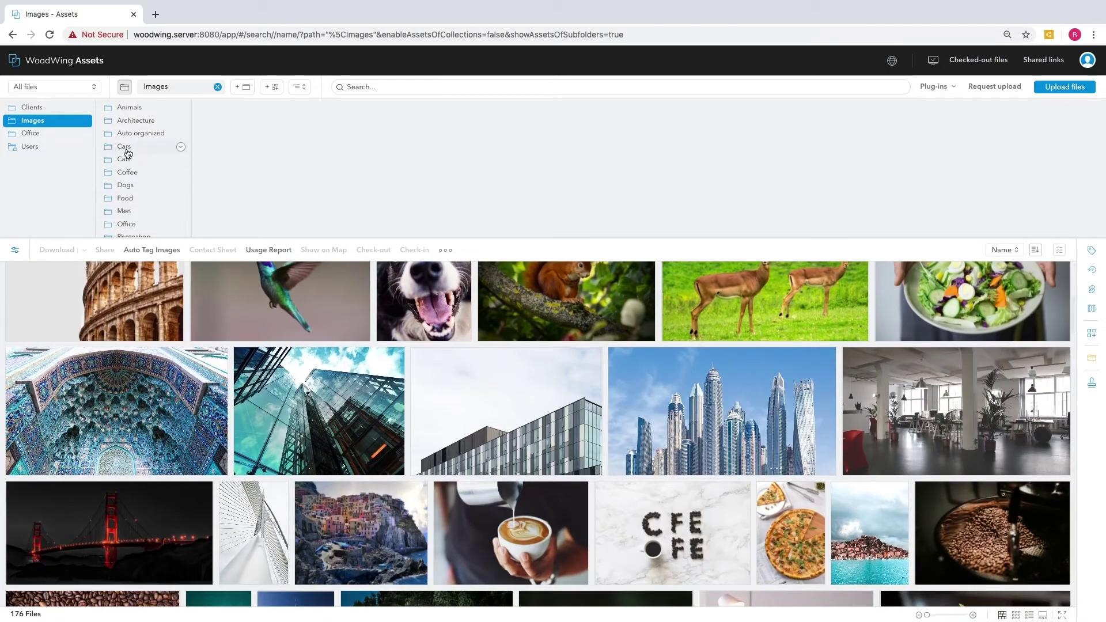
{"action": "left_click", "coordinate": [126, 148]}
{"action": "left_click", "coordinate": [131, 185]}
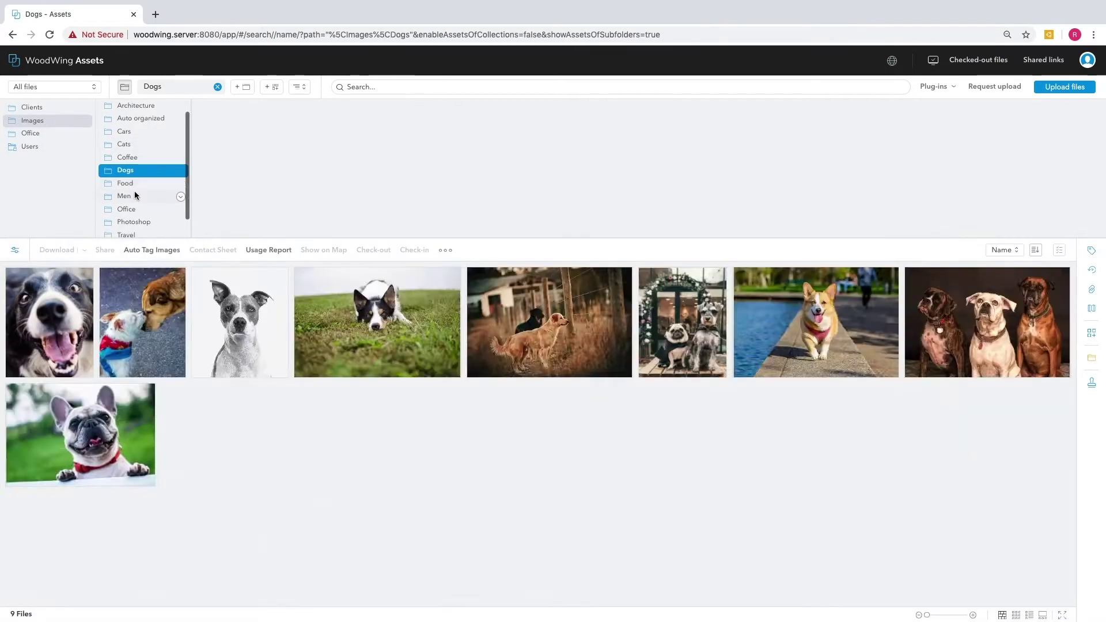
{"action": "left_click", "coordinate": [127, 209]}
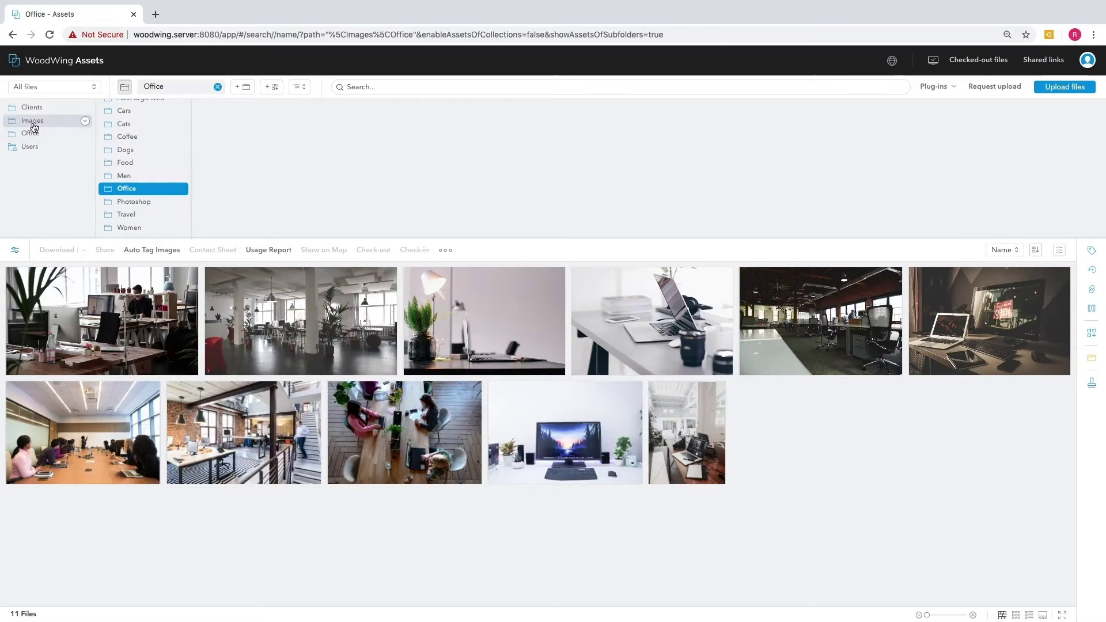
{"action": "left_click", "coordinate": [32, 123]}
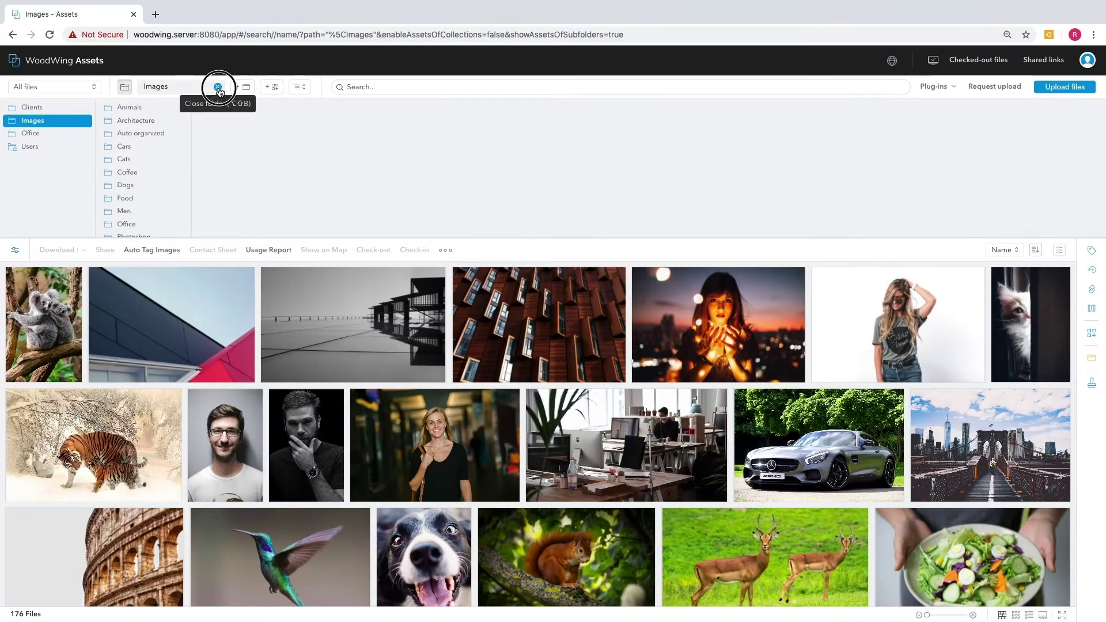
{"action": "left_click", "coordinate": [217, 88]}
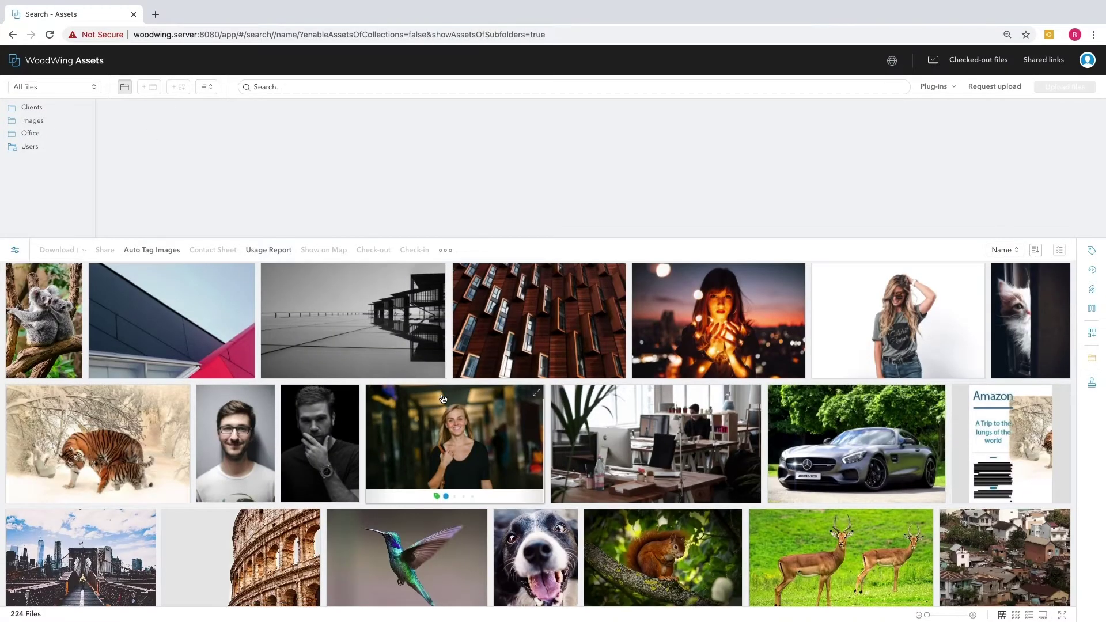
{"action": "scroll", "coordinate": [442, 398], "scroll_direction": "down", "scroll_amount": 5}
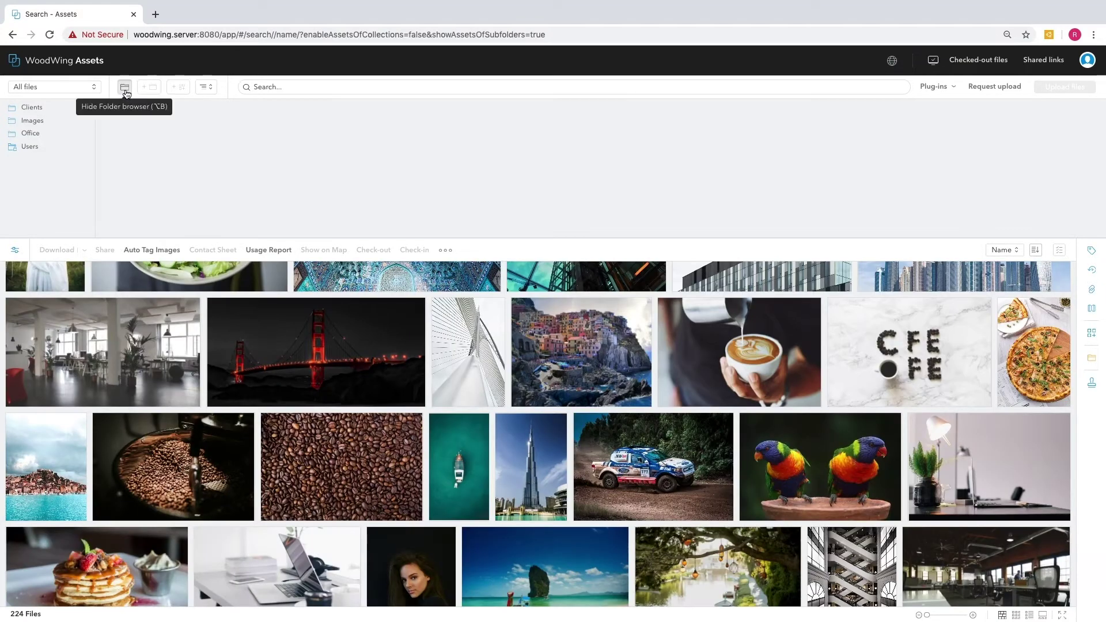
{"action": "mouse_move", "coordinate": [317, 345]}
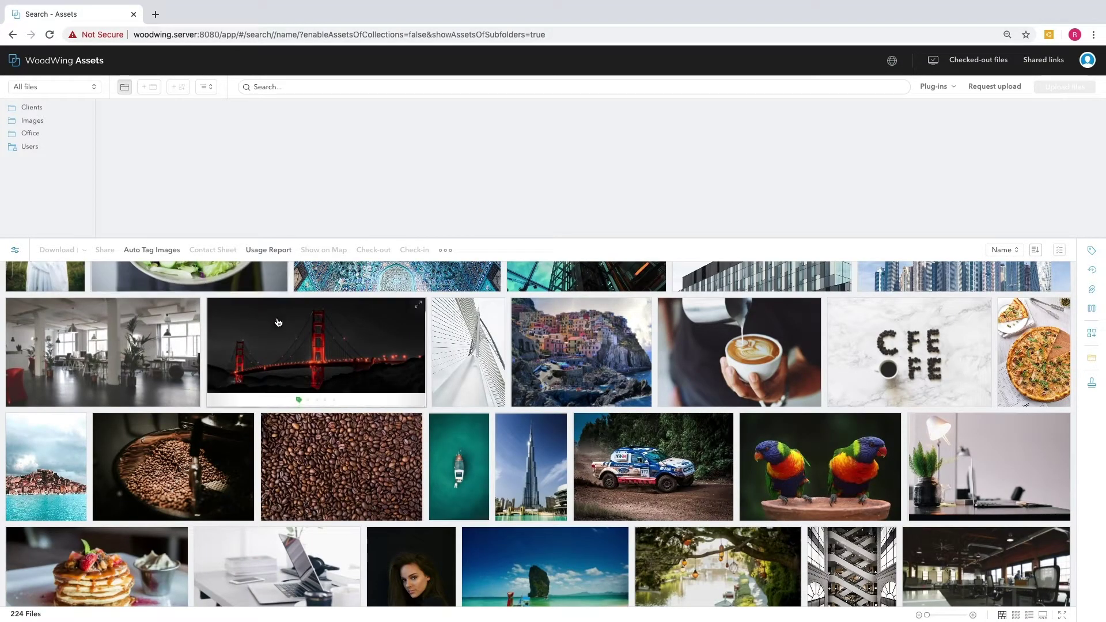
Hide the folder browser and search the library for 'nature', showing 50 files
{"action": "left_click", "coordinate": [125, 89]}
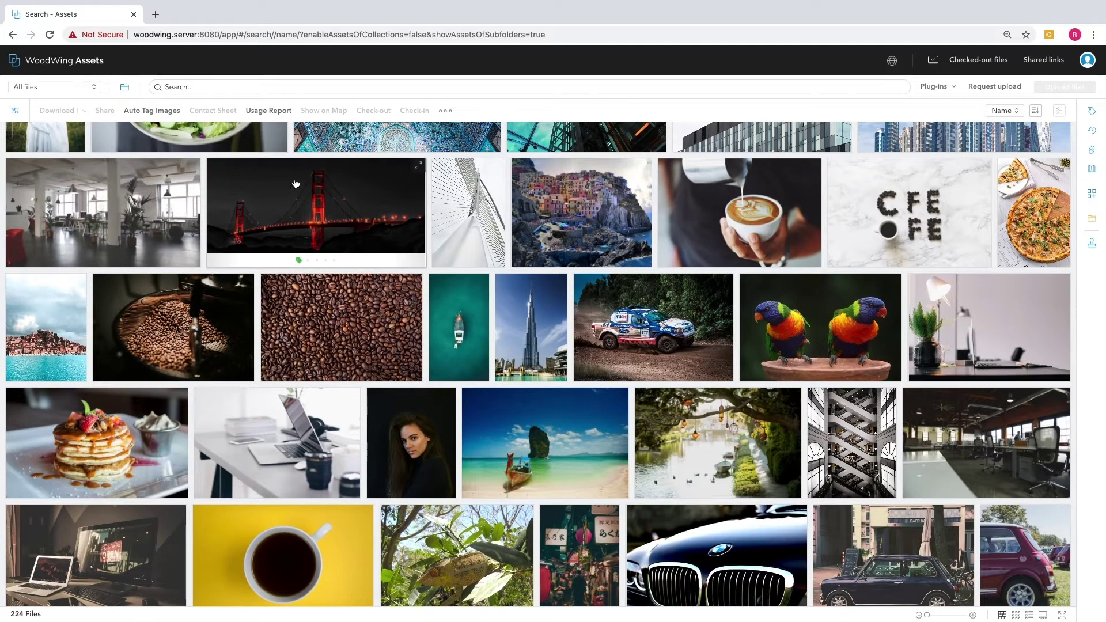
{"action": "left_click", "coordinate": [241, 89]}
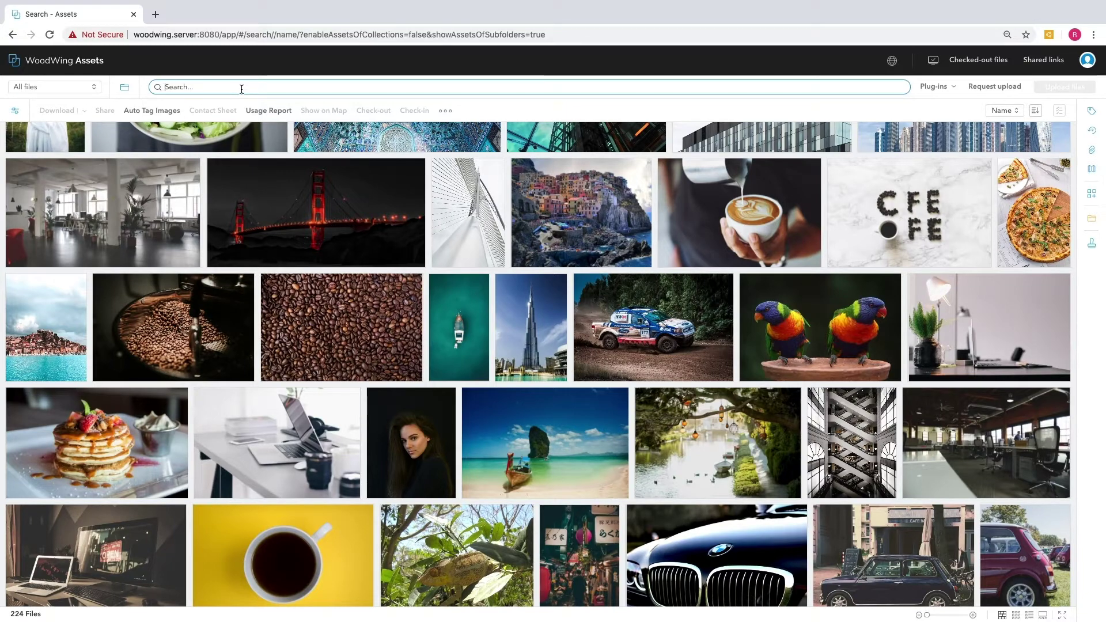
{"action": "type", "text": "nature"}
{"action": "key", "text": "Return"}
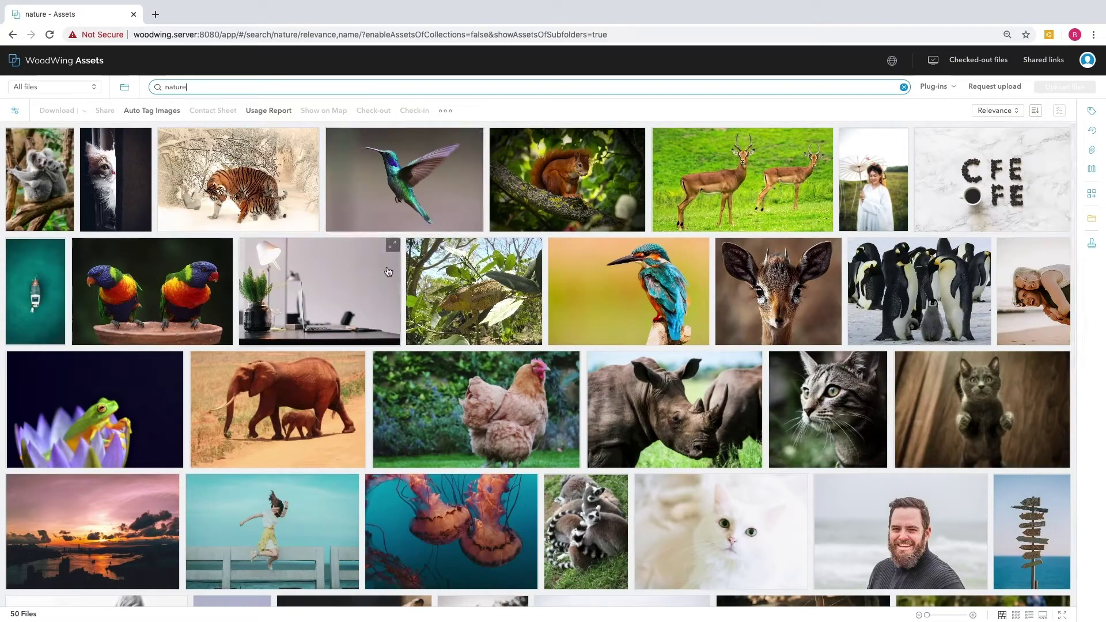
{"action": "scroll", "coordinate": [546, 424], "scroll_direction": "down", "scroll_amount": 1}
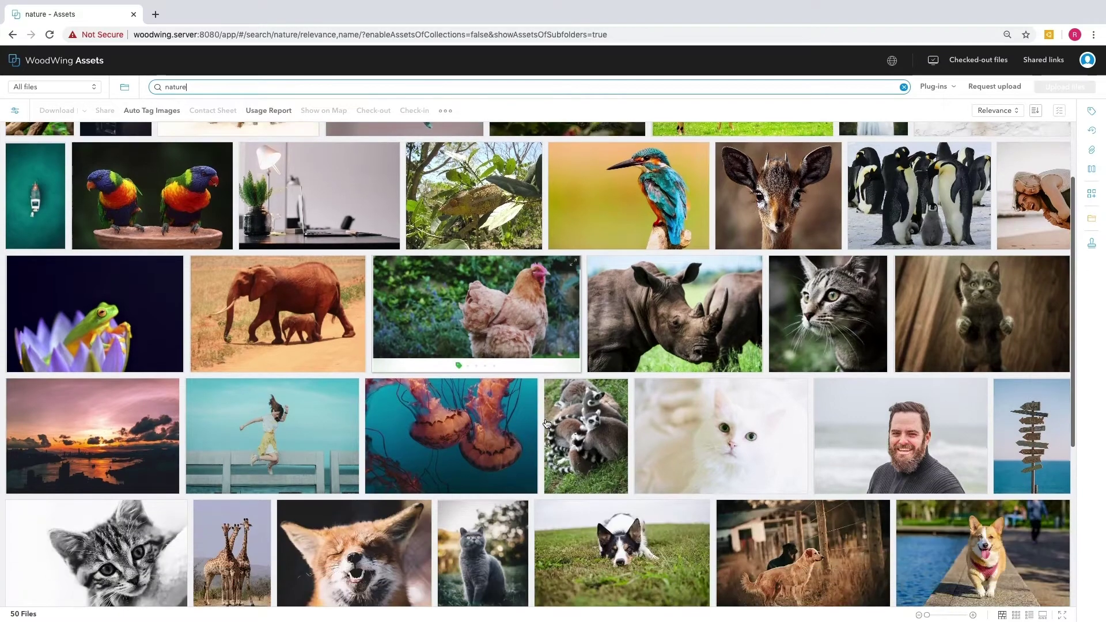
{"action": "scroll", "coordinate": [546, 424], "scroll_direction": "down", "scroll_amount": 1}
{"action": "scroll", "coordinate": [547, 424], "scroll_direction": "down", "scroll_amount": 1}
{"action": "scroll", "coordinate": [547, 423], "scroll_direction": "down", "scroll_amount": 1}
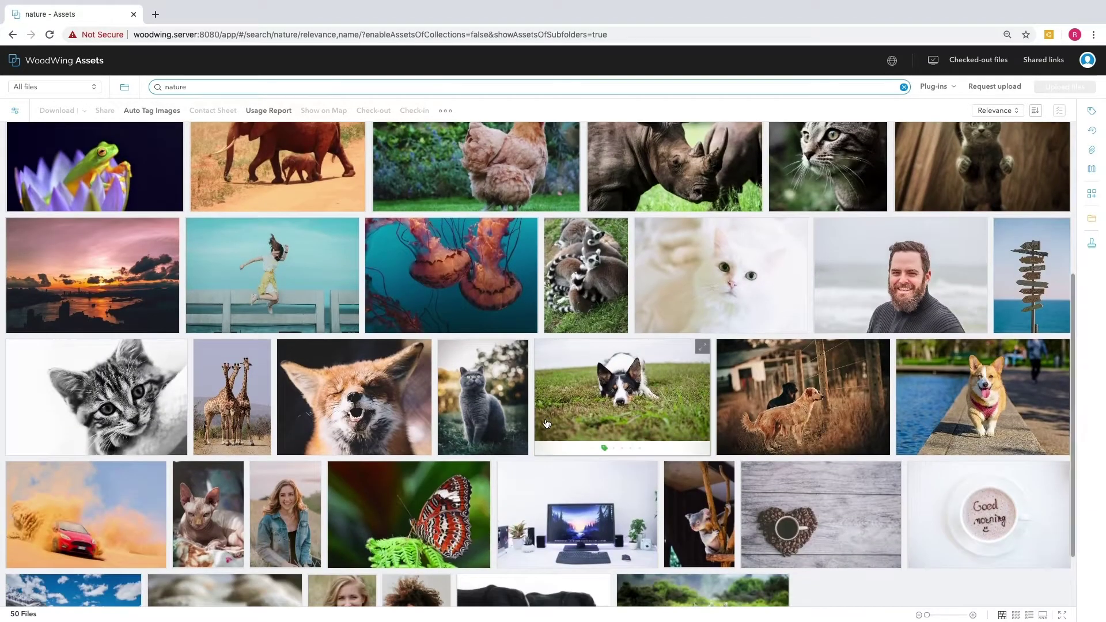
{"action": "scroll", "coordinate": [547, 423], "scroll_direction": "up", "scroll_amount": 1}
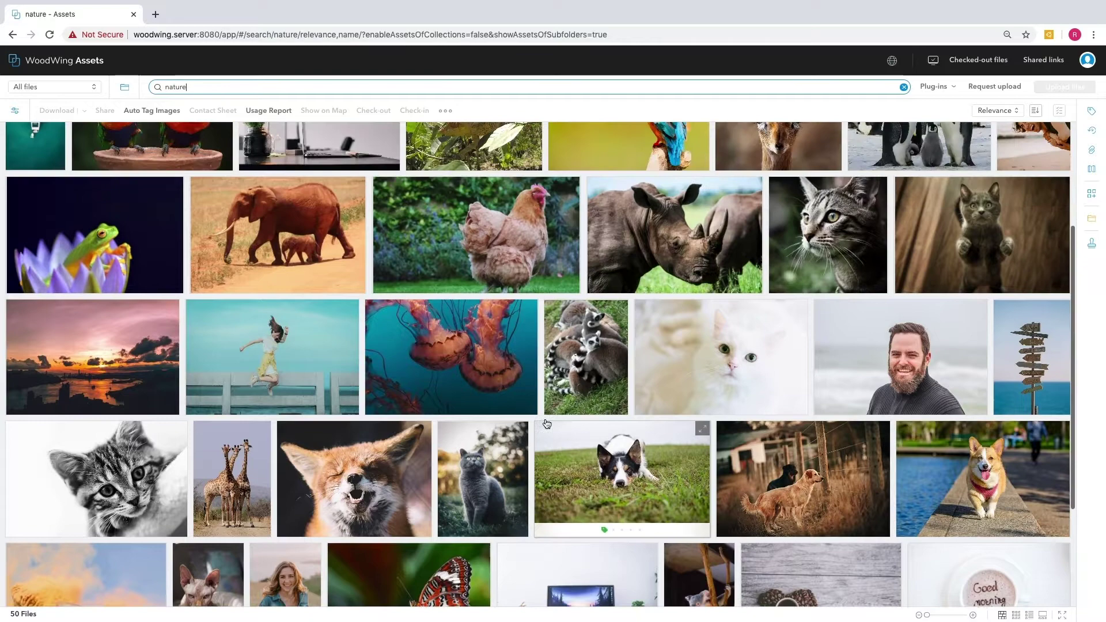
{"action": "scroll", "coordinate": [547, 423], "scroll_direction": "up", "scroll_amount": 2}
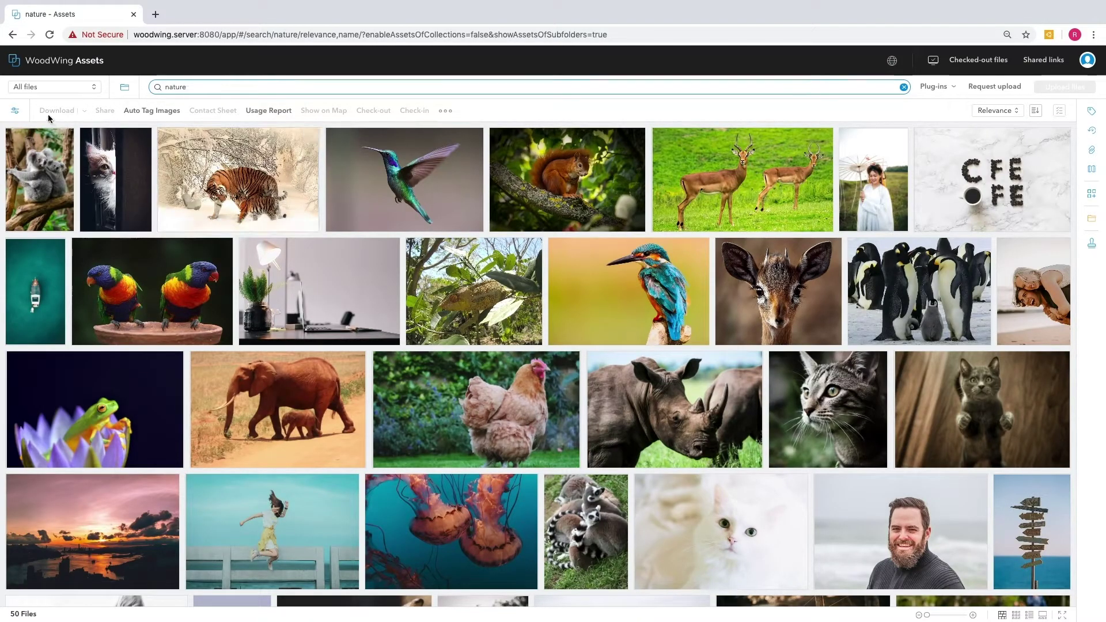
Filter the nature results to portrait-orientation images only (14 files)
{"action": "left_click", "coordinate": [14, 110]}
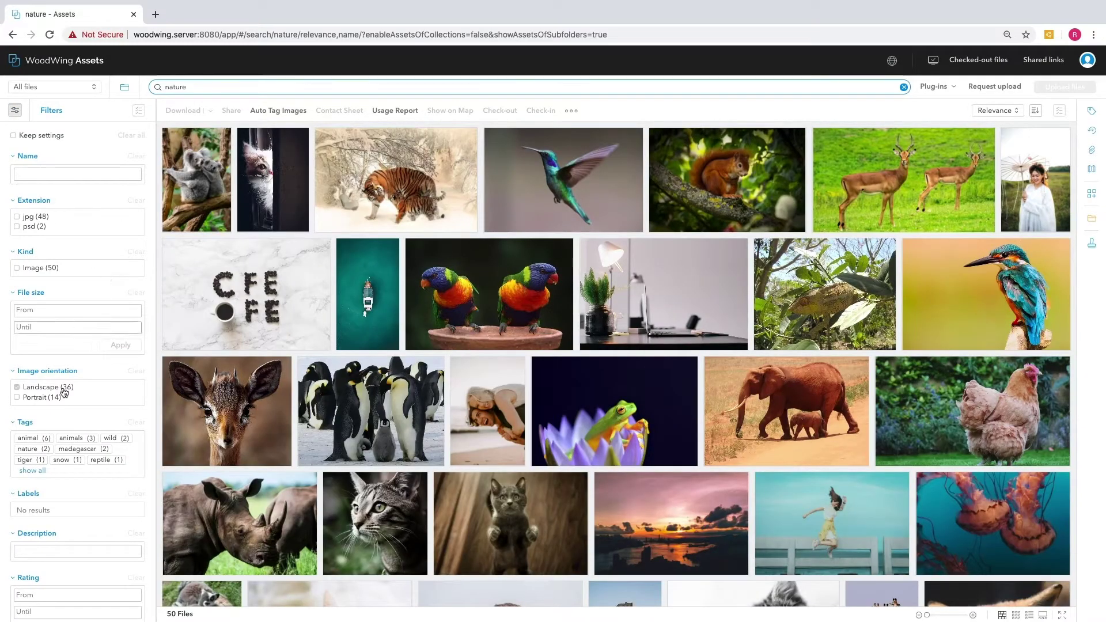
{"action": "left_click", "coordinate": [60, 450]}
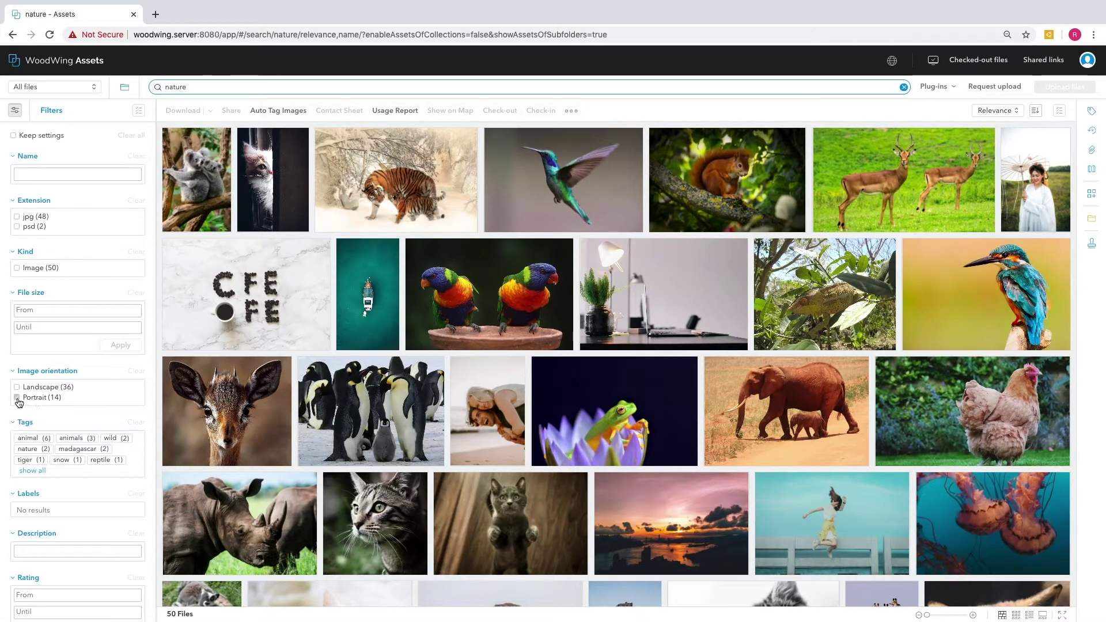
{"action": "left_click", "coordinate": [17, 398]}
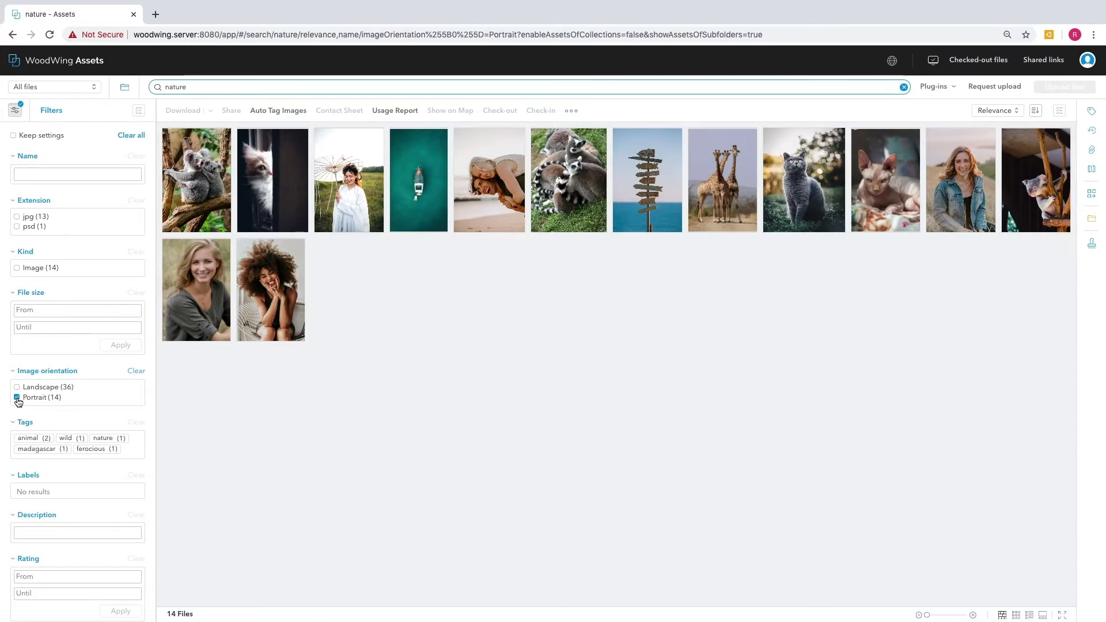
Clear all filters and the nature search, then close the Filters panel
{"action": "left_click", "coordinate": [131, 135]}
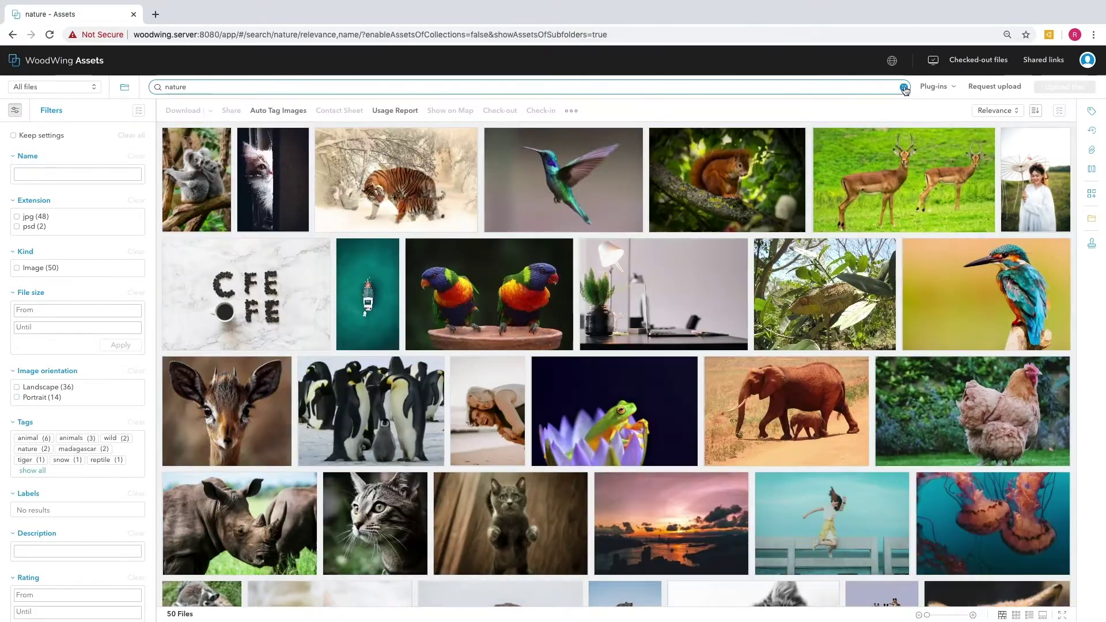
{"action": "left_click", "coordinate": [904, 87]}
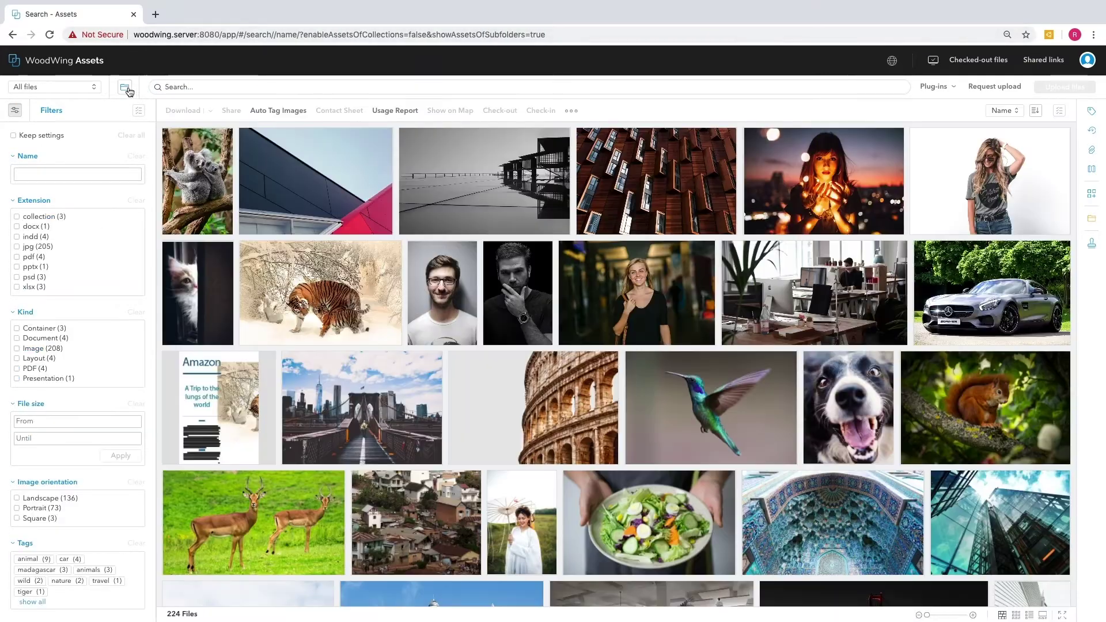
{"action": "left_click", "coordinate": [125, 86]}
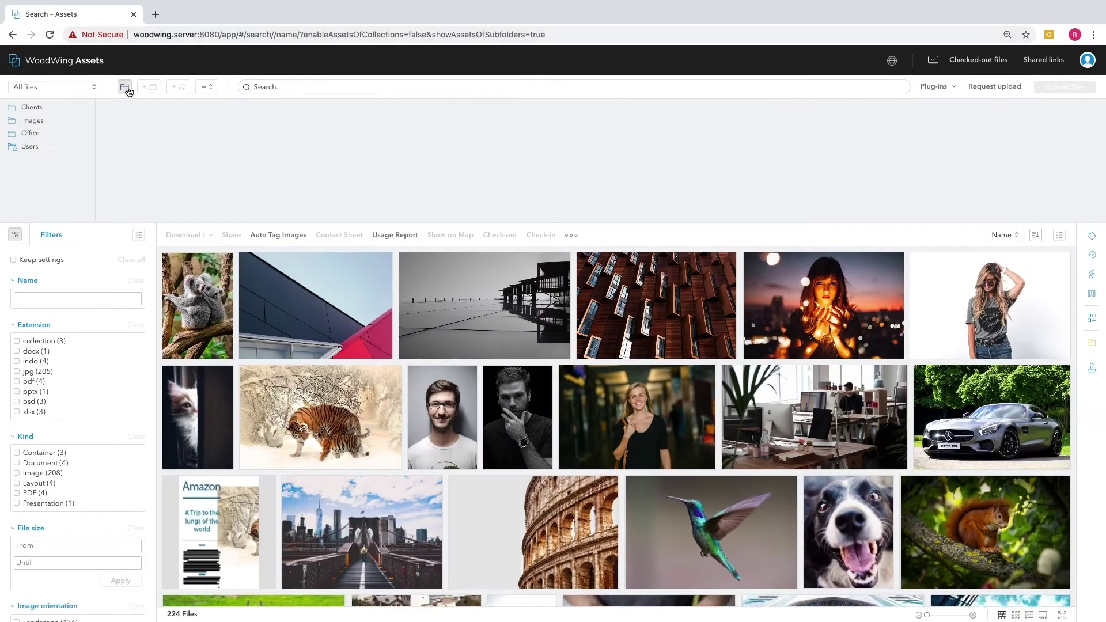
{"action": "left_click", "coordinate": [127, 89]}
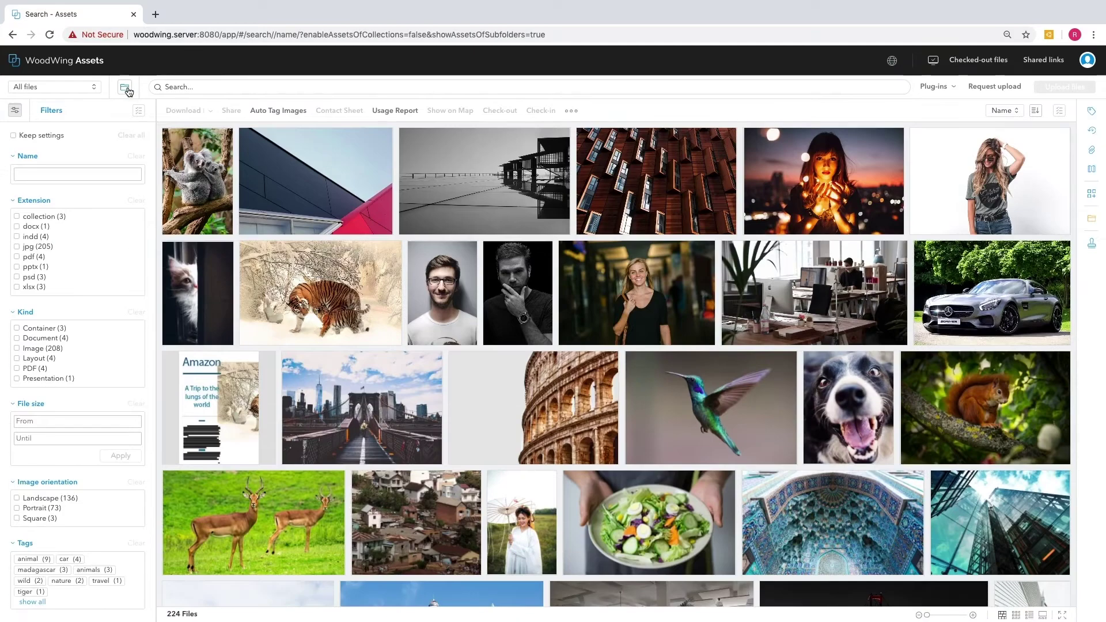
{"action": "left_click", "coordinate": [15, 110]}
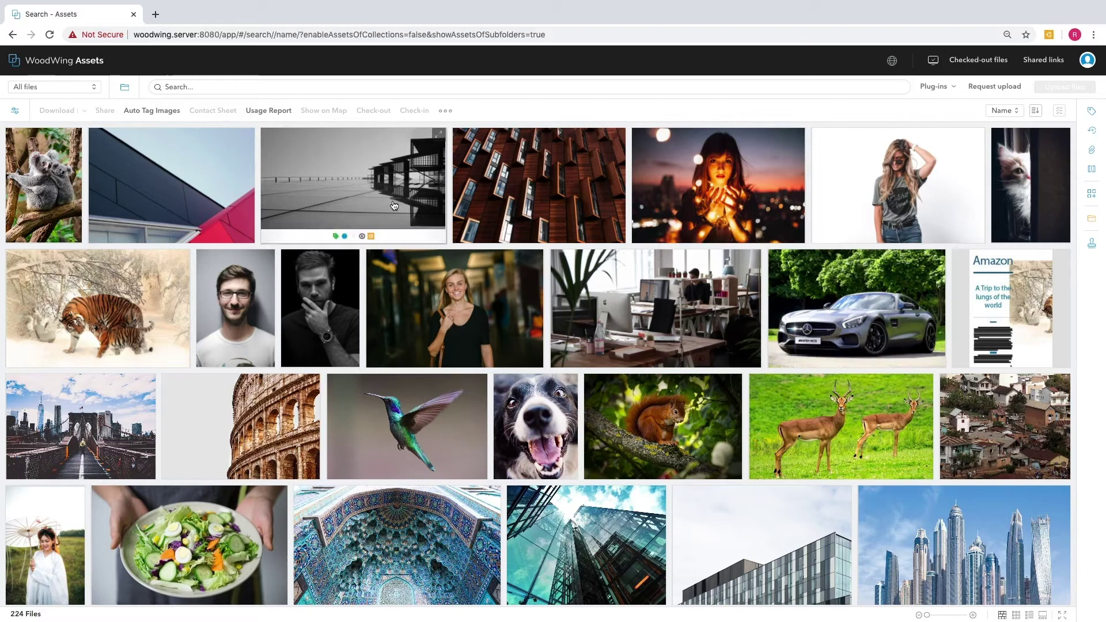
Show the metadata for adolescent-casual-cute-elegant-428338.jpg, the woman in the grey T-shirt
{"action": "left_click", "coordinate": [1092, 113]}
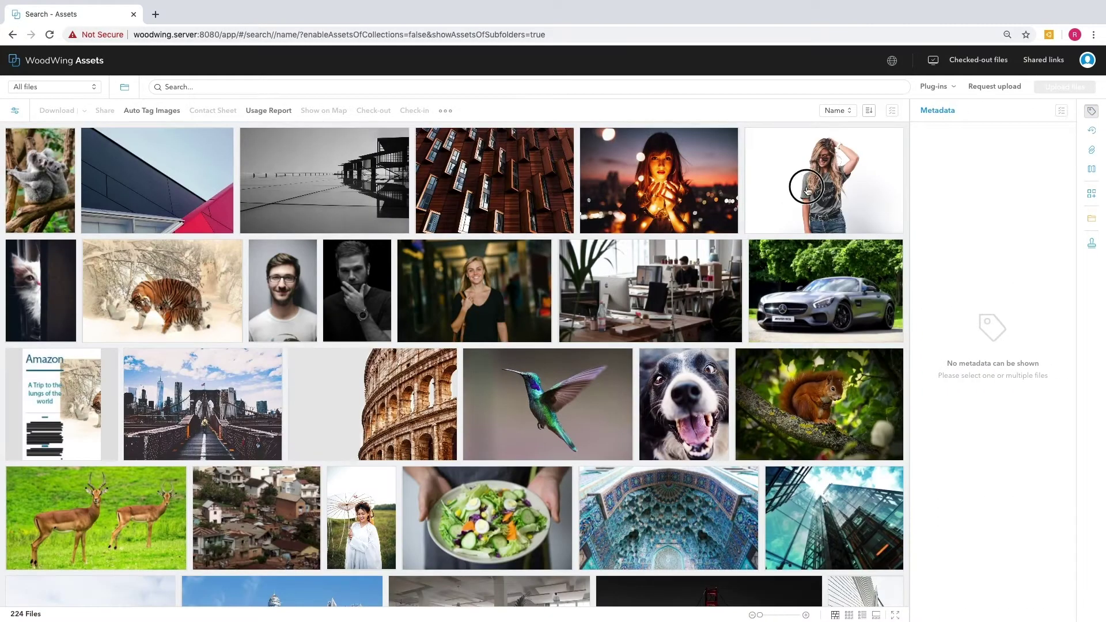
{"action": "left_click", "coordinate": [805, 189]}
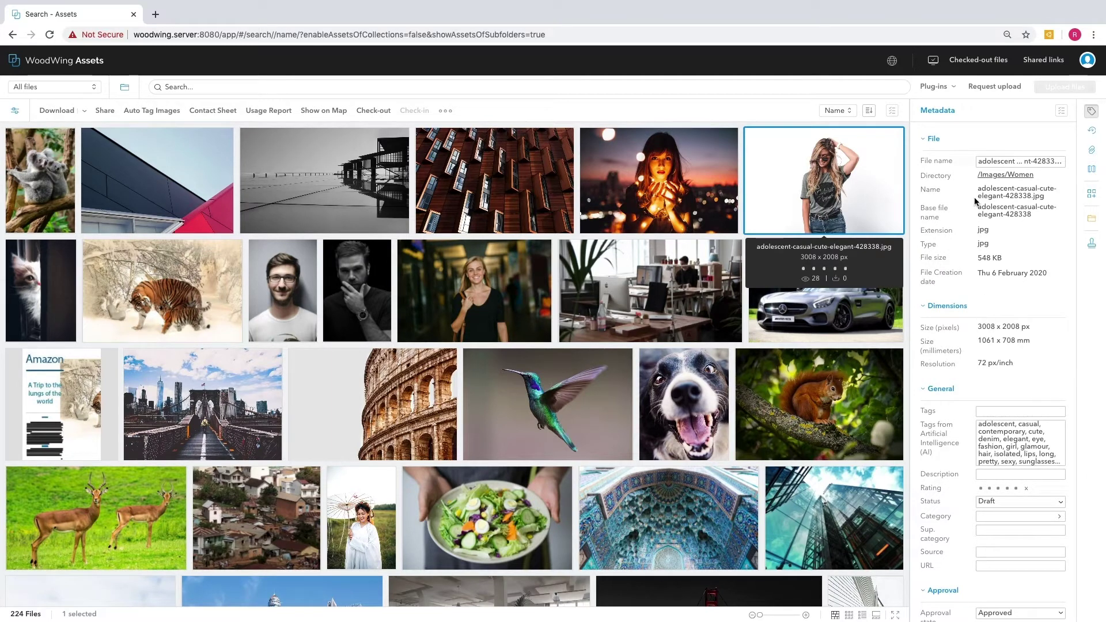
{"action": "scroll", "coordinate": [975, 202], "scroll_direction": "down", "scroll_amount": 1}
{"action": "scroll", "coordinate": [975, 201], "scroll_direction": "down", "scroll_amount": 2}
{"action": "scroll", "coordinate": [974, 202], "scroll_direction": "down", "scroll_amount": 2}
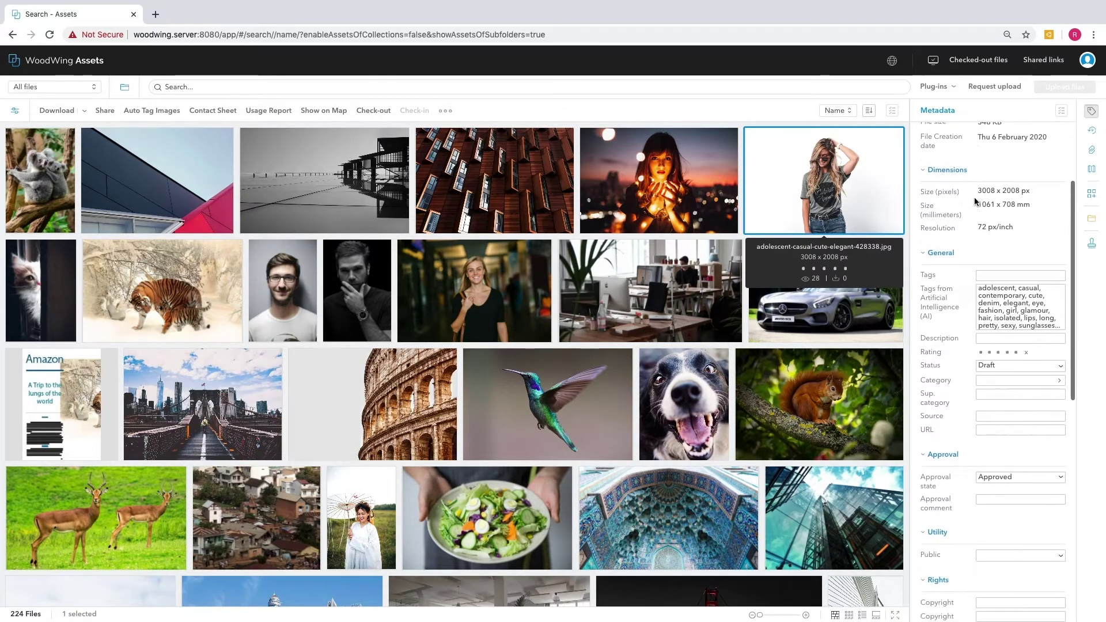
{"action": "scroll", "coordinate": [974, 202], "scroll_direction": "down", "scroll_amount": 2}
{"action": "scroll", "coordinate": [976, 202], "scroll_direction": "down", "scroll_amount": 6}
{"action": "scroll", "coordinate": [976, 204], "scroll_direction": "up", "scroll_amount": 3}
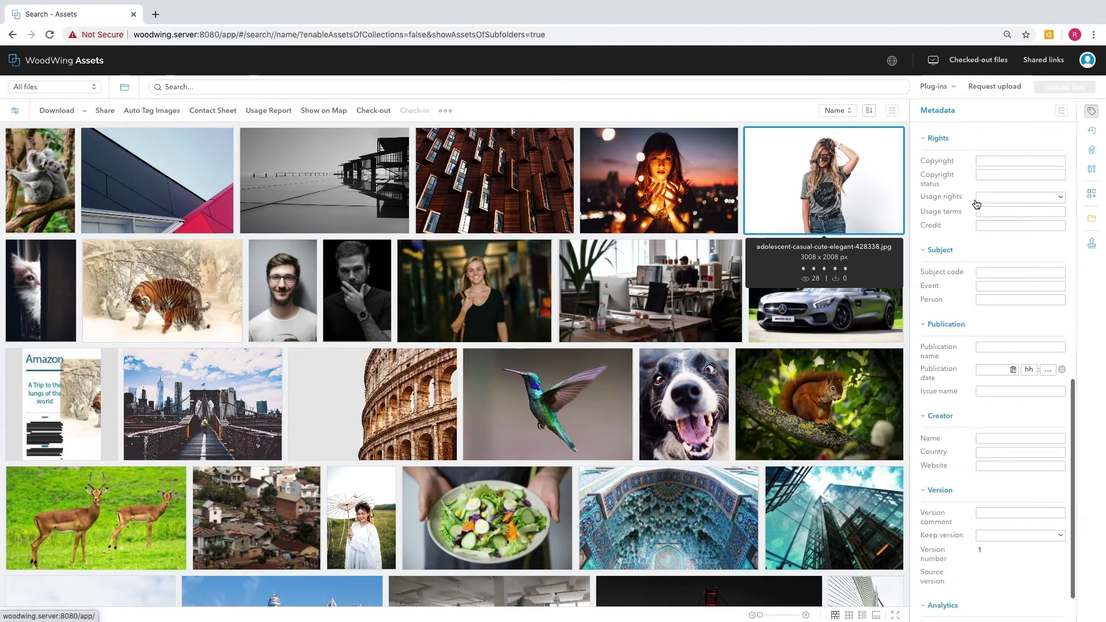
{"action": "scroll", "coordinate": [976, 203], "scroll_direction": "up", "scroll_amount": 8}
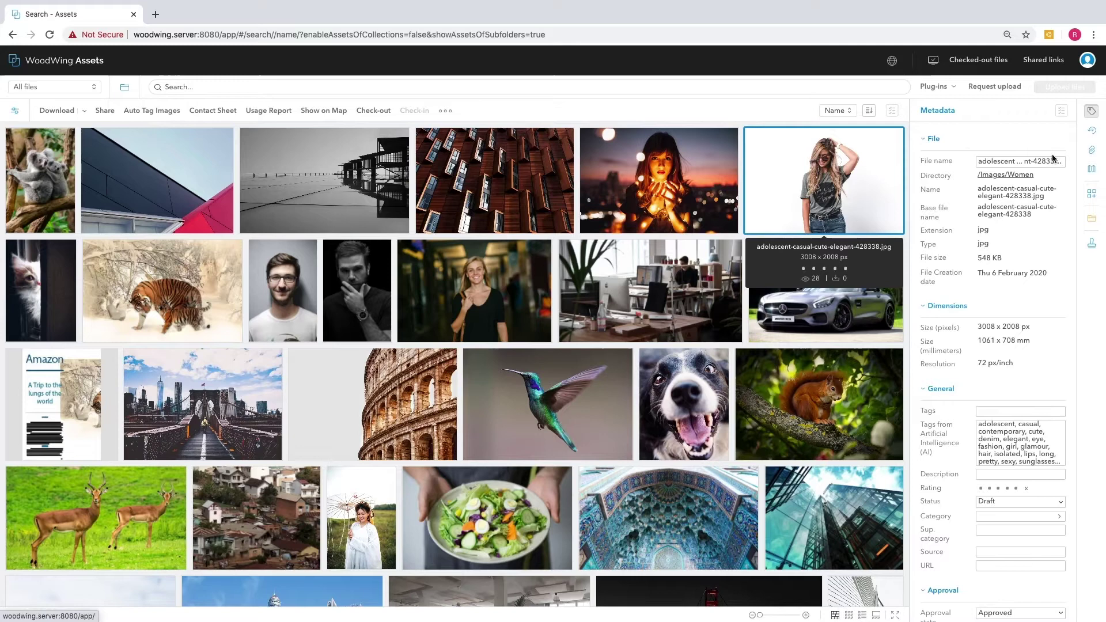
Create a pinned collection named Project X and add the tiger photo to it
{"action": "left_click", "coordinate": [1091, 192]}
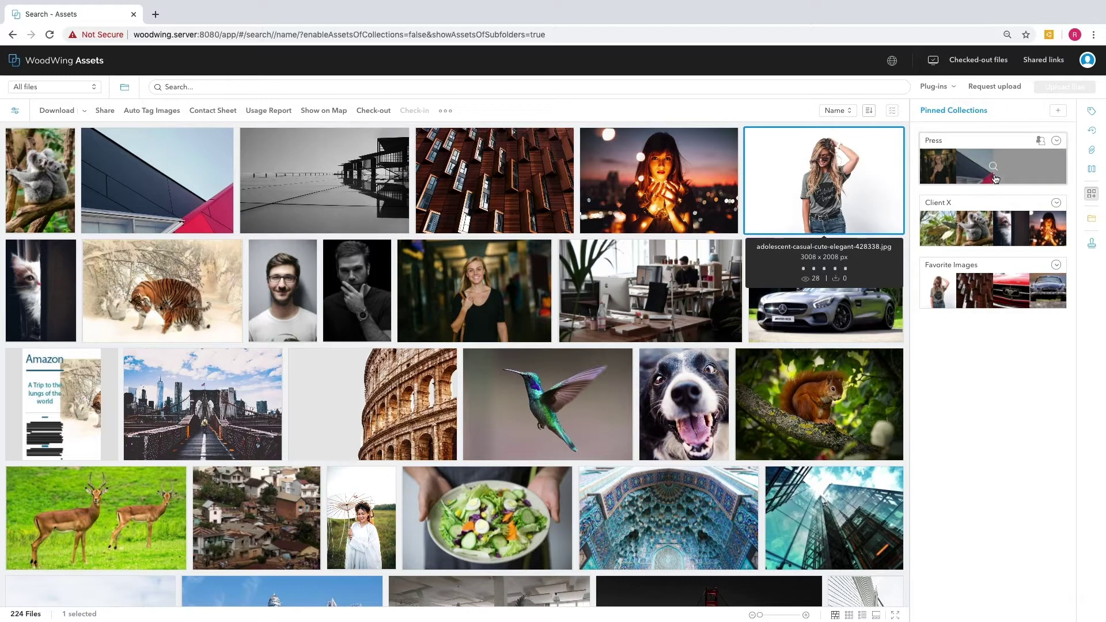
{"action": "left_click", "coordinate": [1056, 110]}
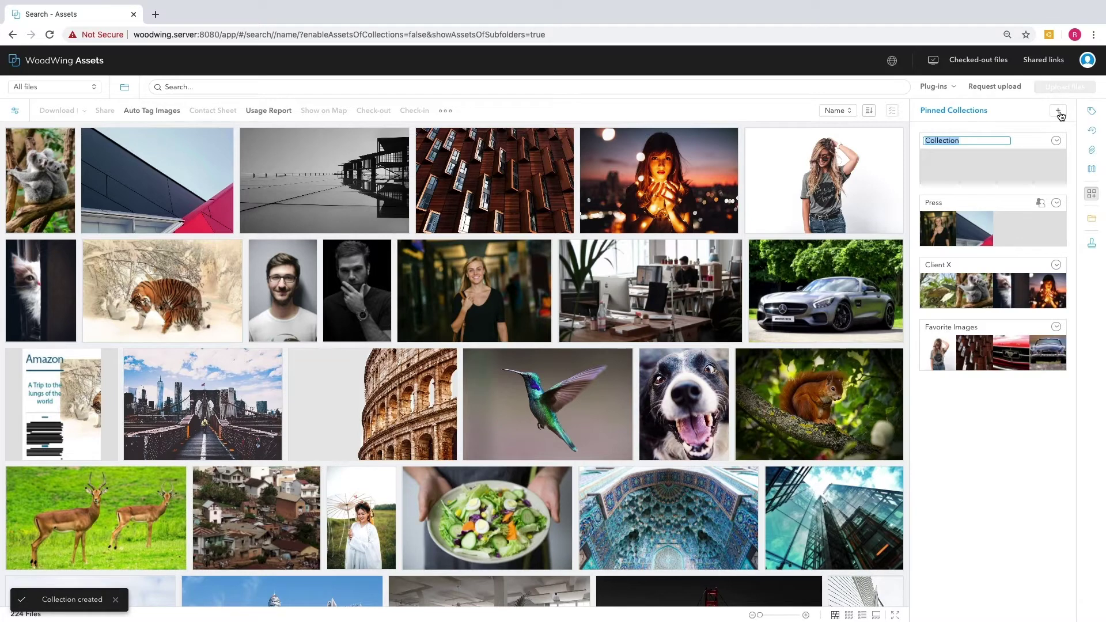
{"action": "type", "text": "Project X"}
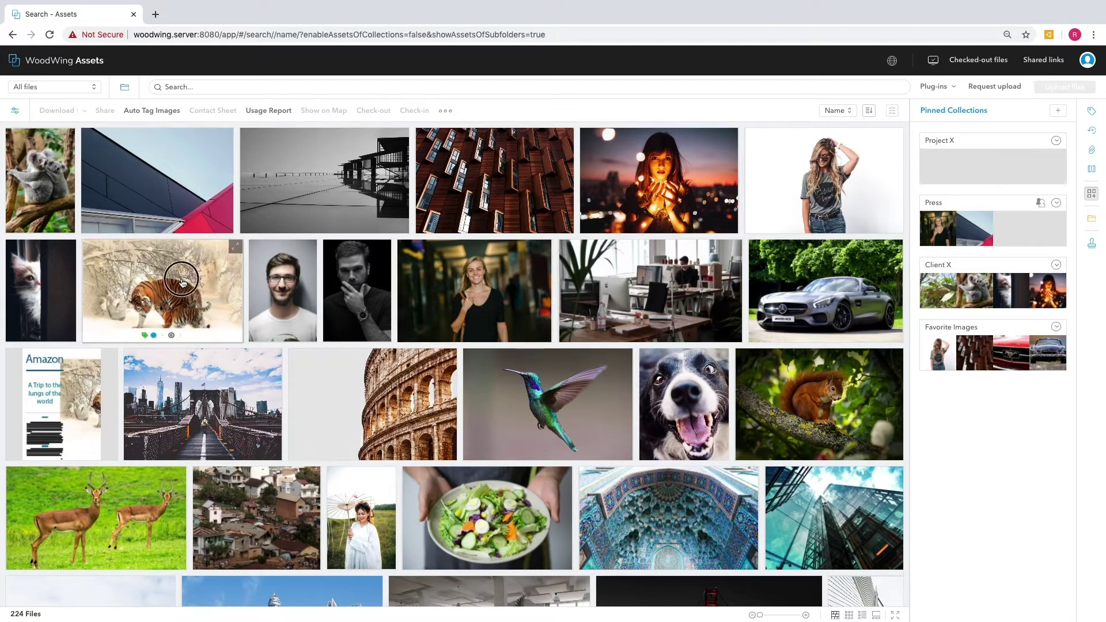
{"action": "left_click_drag", "start_coordinate": [197, 280], "coordinate": [945, 160]}
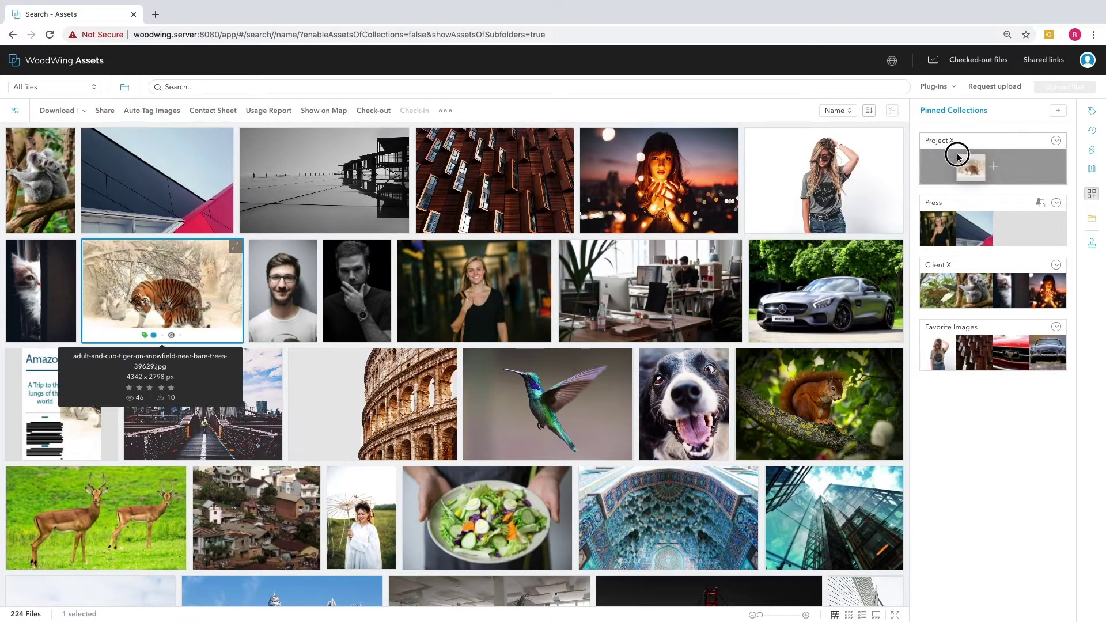
{"action": "left_click_drag", "start_coordinate": [946, 160], "coordinate": [965, 165]}
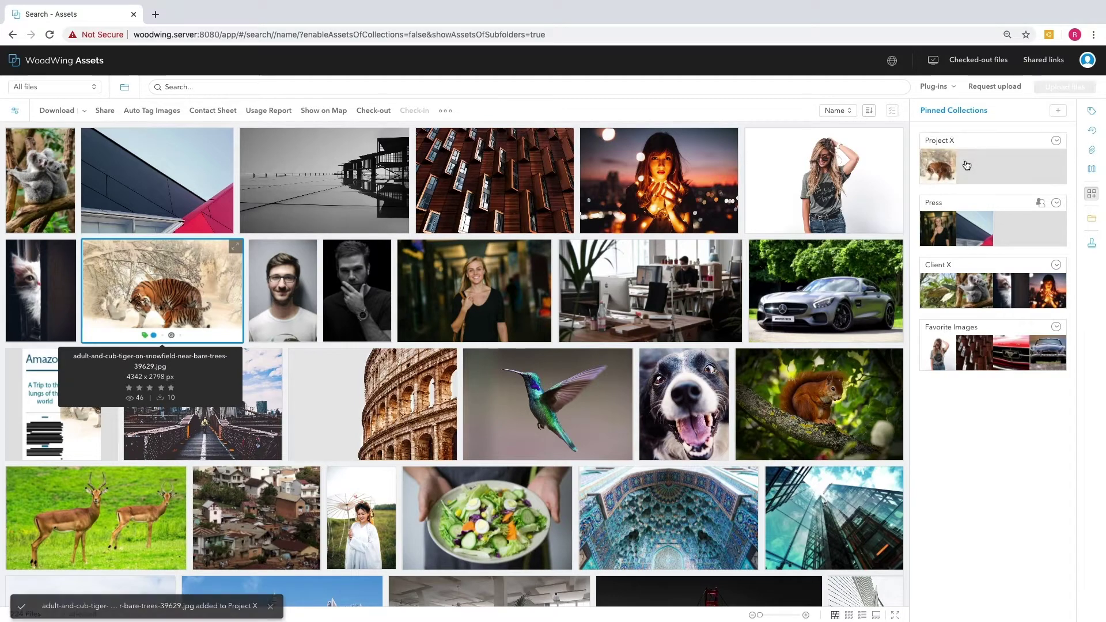
Add the blonde woman, koala and dog photos to Project X, then open it
{"action": "left_click_drag", "start_coordinate": [452, 302], "coordinate": [974, 166]}
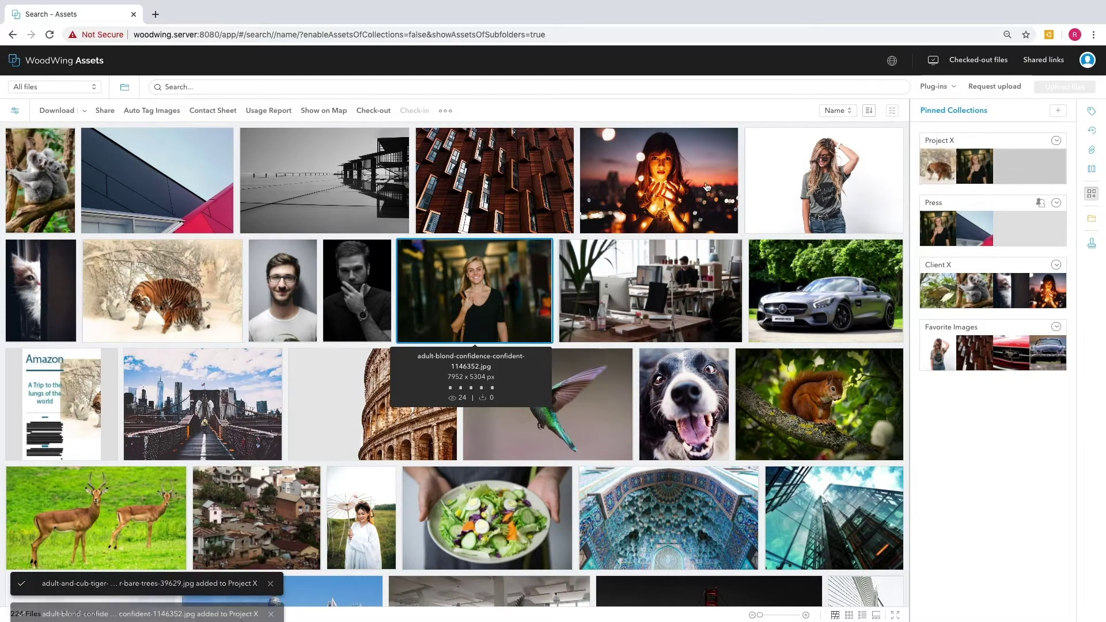
{"action": "left_click", "coordinate": [37, 181]}
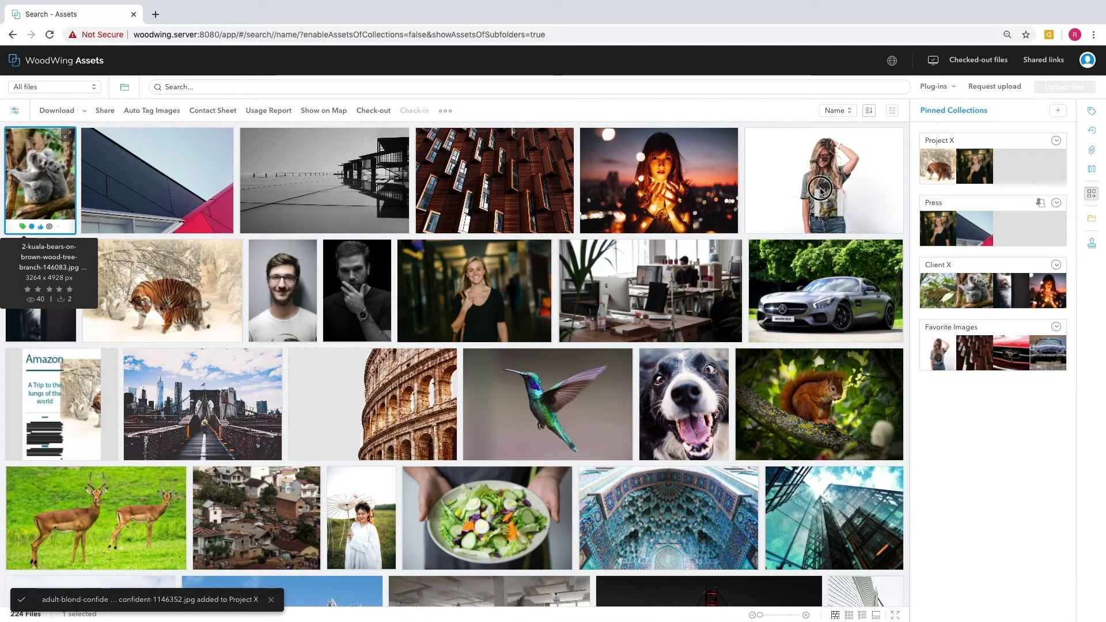
{"action": "left_click_drag", "start_coordinate": [820, 188], "coordinate": [974, 166]}
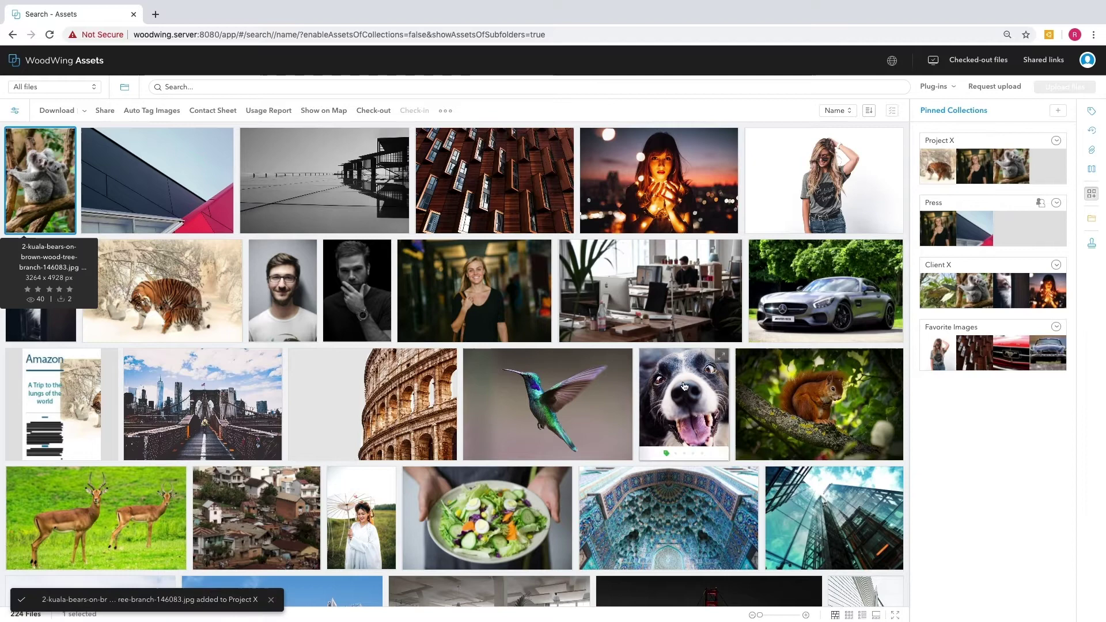
{"action": "left_click_drag", "start_coordinate": [684, 386], "coordinate": [1033, 164]}
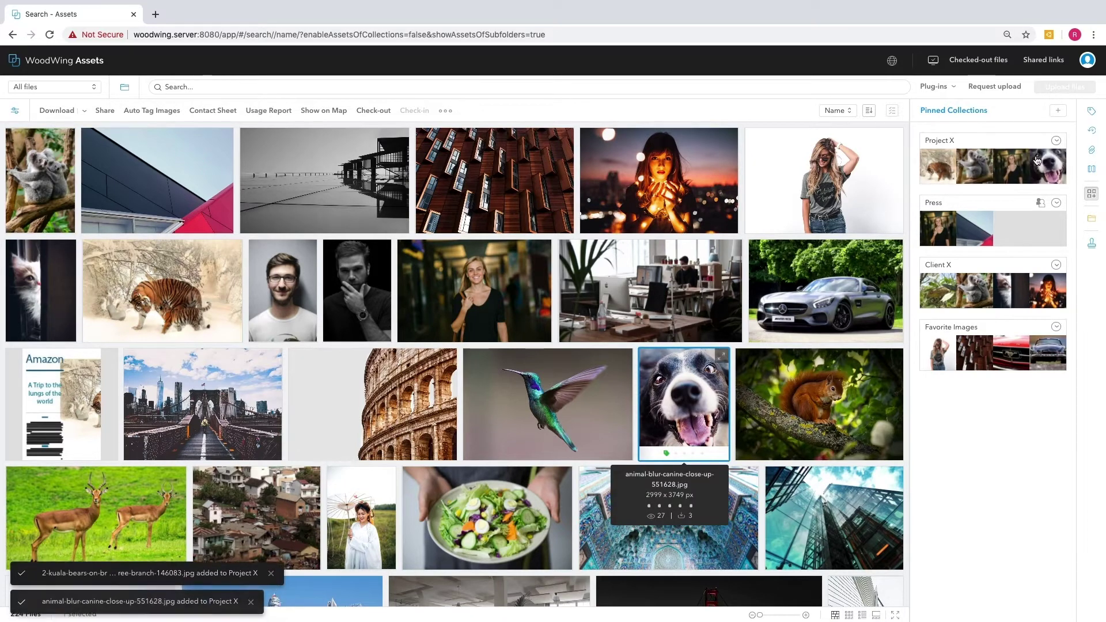
{"action": "left_click", "coordinate": [985, 151]}
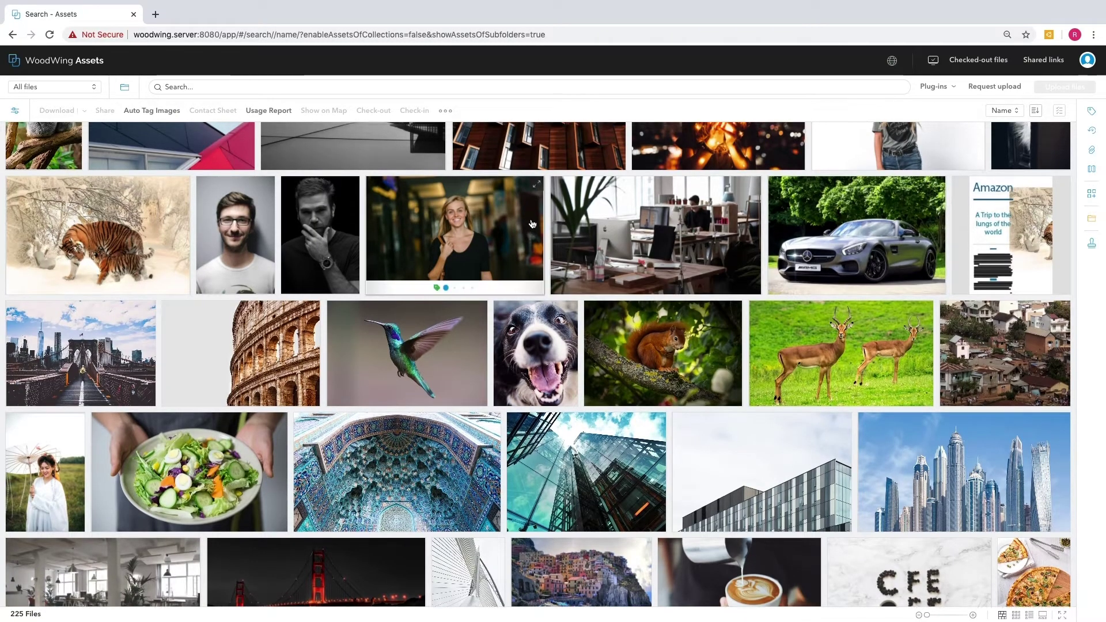
{"action": "scroll", "coordinate": [530, 216], "scroll_direction": "up", "scroll_amount": 2}
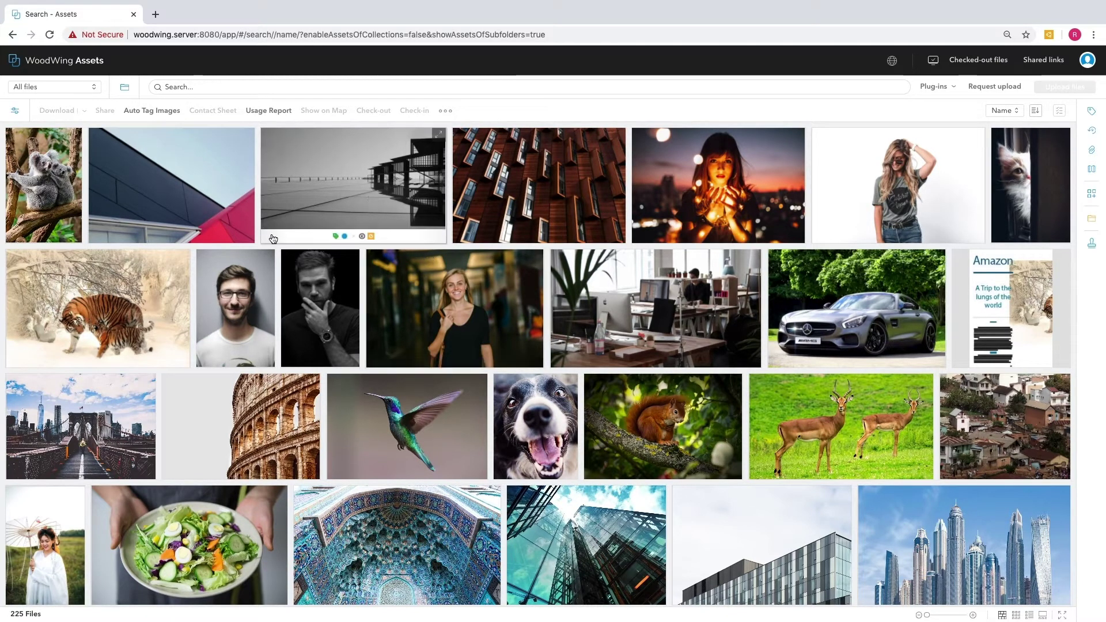
{"action": "left_click", "coordinate": [98, 331]}
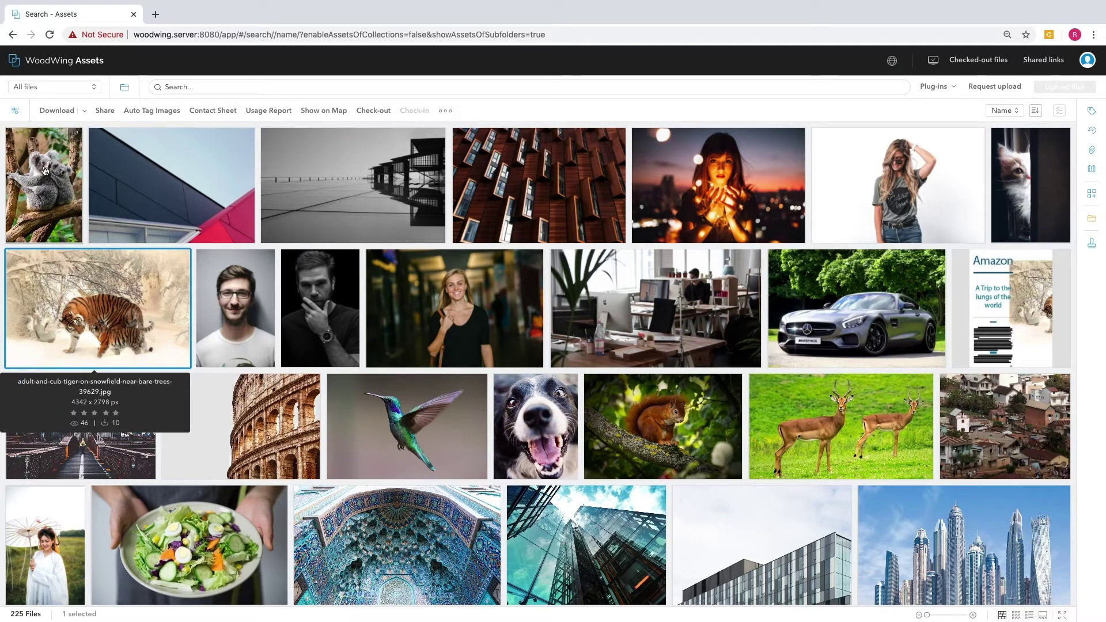
Preview the tiger and cub photo full-window, check its details, and zoom into the fur
{"action": "double_click", "coordinate": [118, 308]}
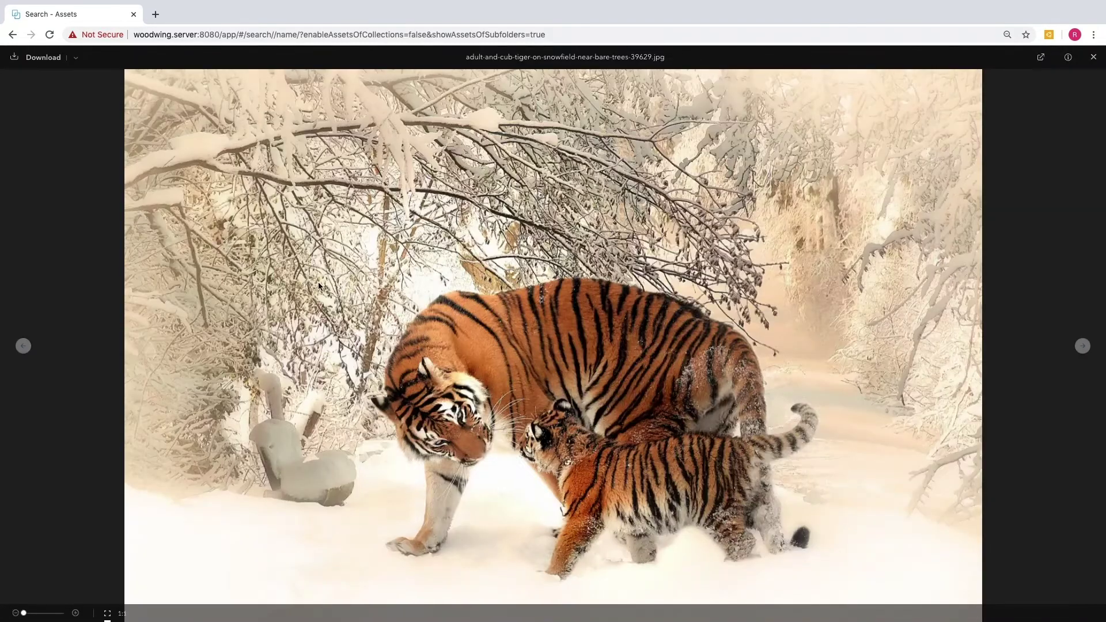
{"action": "mouse_move", "coordinate": [553, 337]}
{"action": "left_click", "coordinate": [1066, 58]}
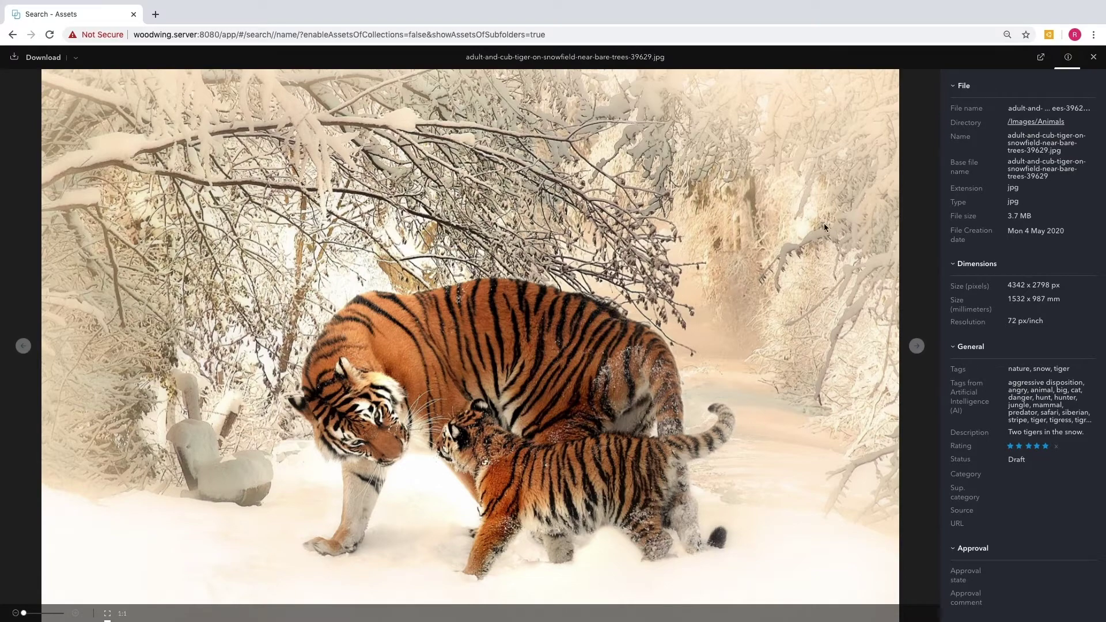
{"action": "left_click", "coordinate": [1074, 59]}
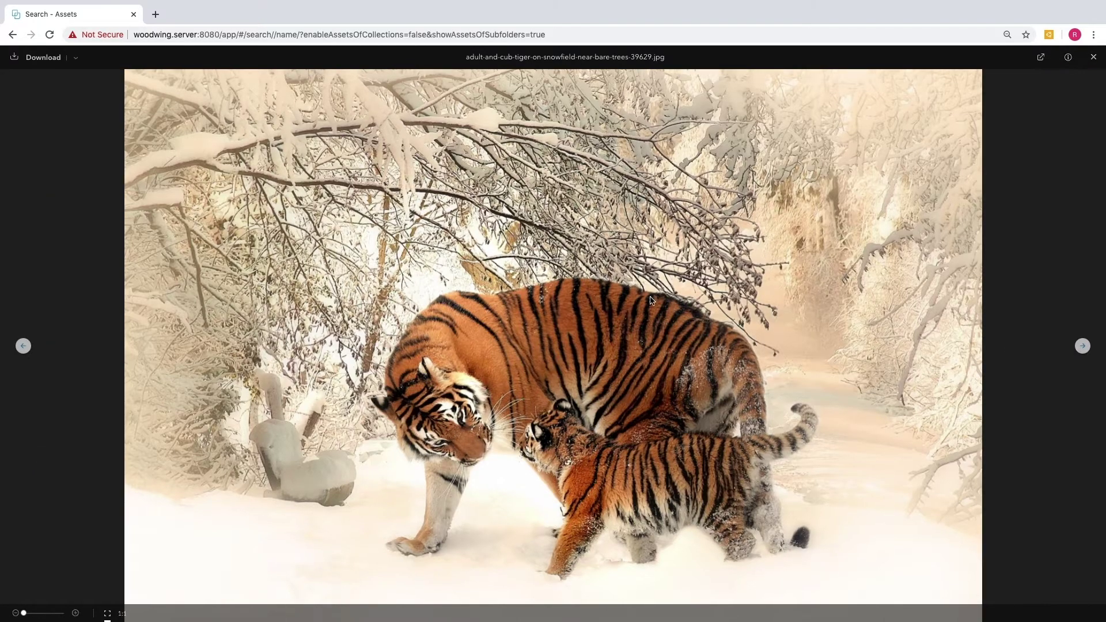
{"action": "scroll", "coordinate": [651, 300], "scroll_direction": "up", "scroll_amount": 5}
{"action": "left_click_drag", "start_coordinate": [380, 371], "coordinate": [652, 272]}
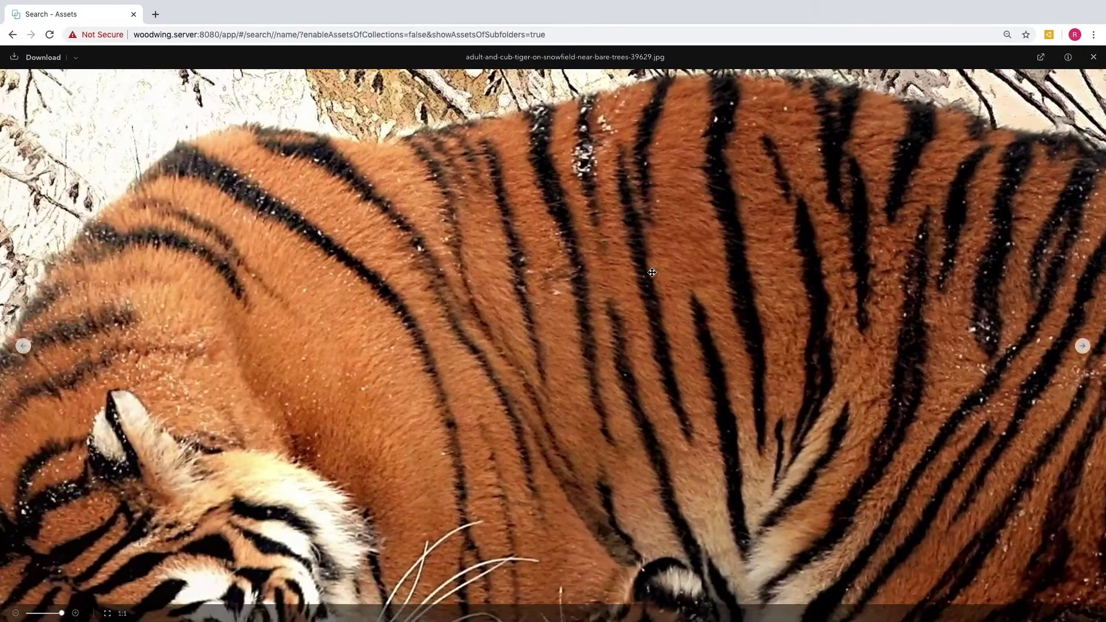
{"action": "left_click_drag", "start_coordinate": [395, 395], "coordinate": [530, 243]}
{"action": "left_click_drag", "start_coordinate": [452, 352], "coordinate": [605, 240]}
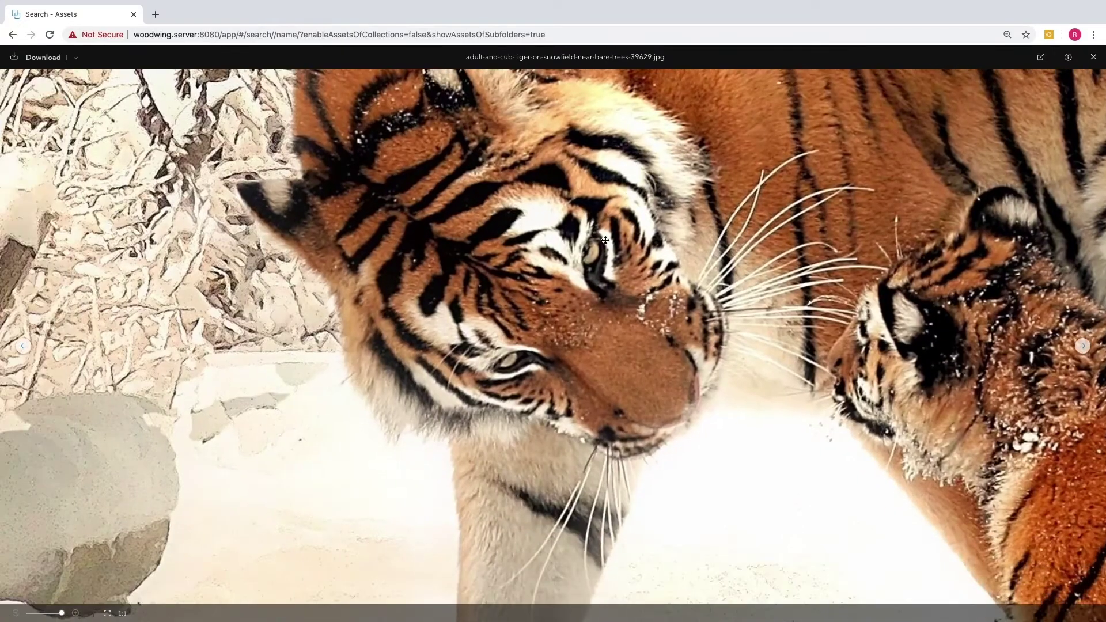
{"action": "scroll", "coordinate": [586, 282], "scroll_direction": "down", "scroll_amount": 5}
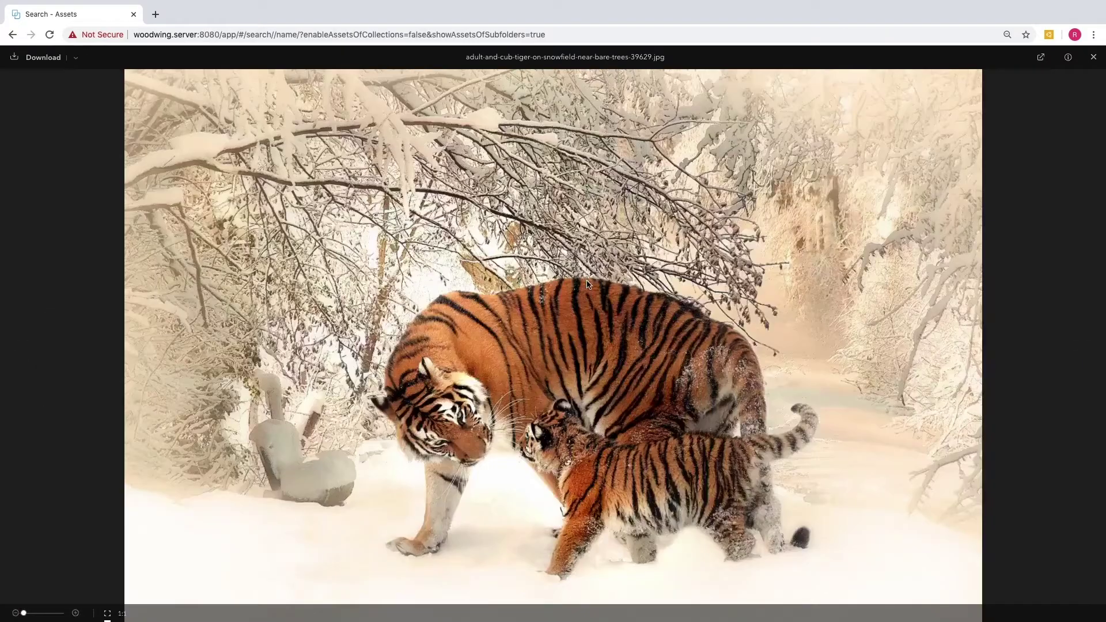
{"action": "left_click_drag", "start_coordinate": [27, 616], "coordinate": [24, 613]}
Download the tiger photo as a PNG, then bring up its actions menu for check-out
{"action": "left_click", "coordinate": [1094, 57]}
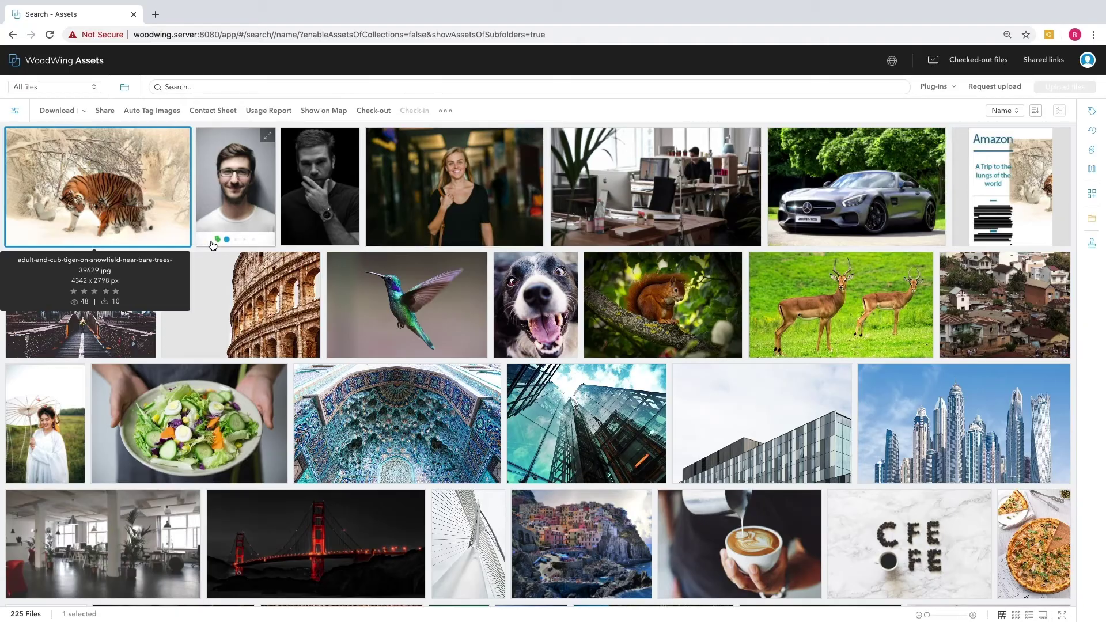
{"action": "mouse_move", "coordinate": [98, 187]}
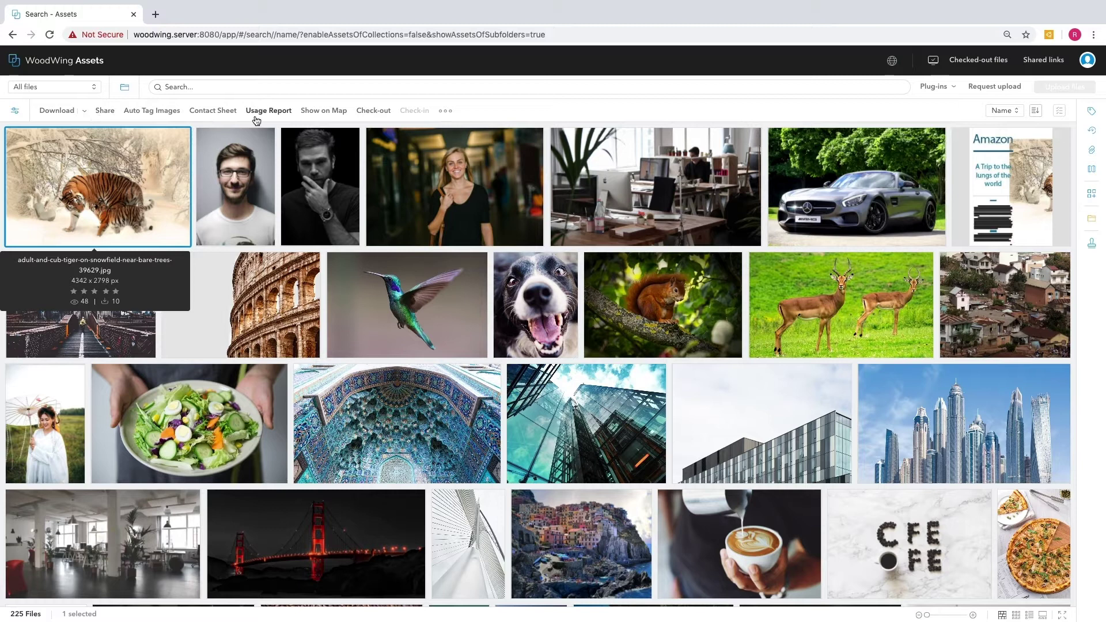
{"action": "left_click", "coordinate": [84, 113]}
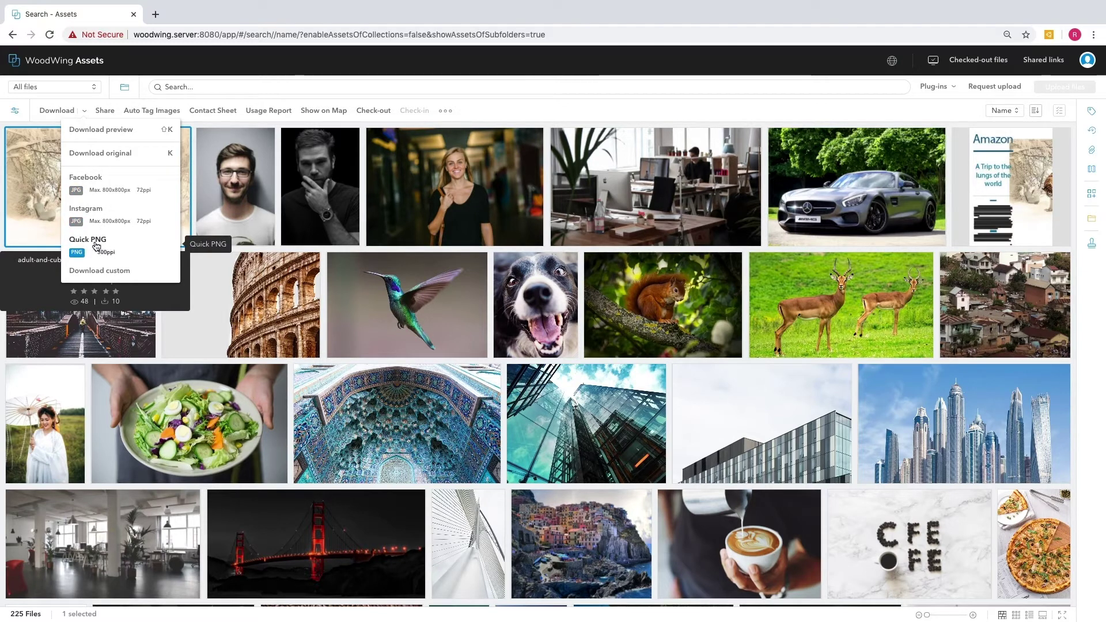
{"action": "left_click", "coordinate": [96, 246]}
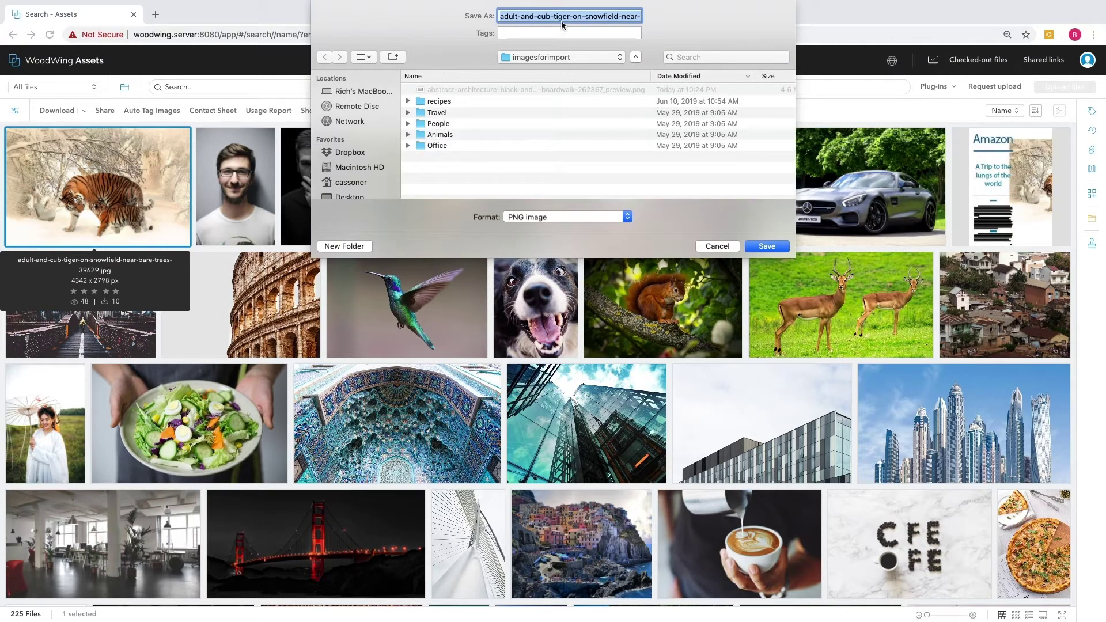
{"action": "left_click", "coordinate": [769, 246]}
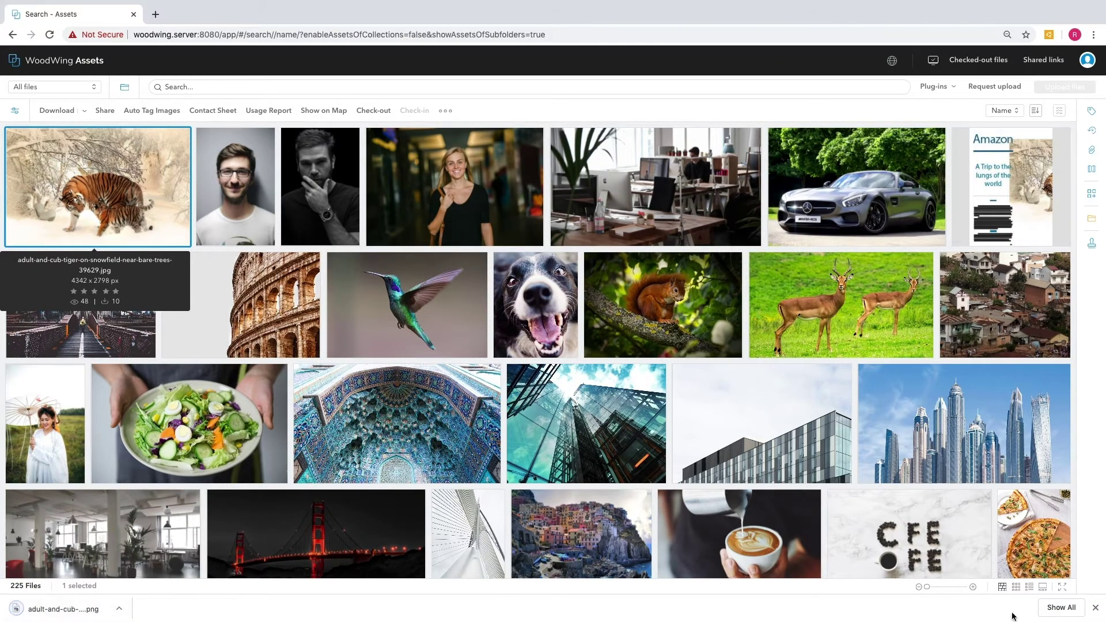
{"action": "left_click", "coordinate": [1095, 608]}
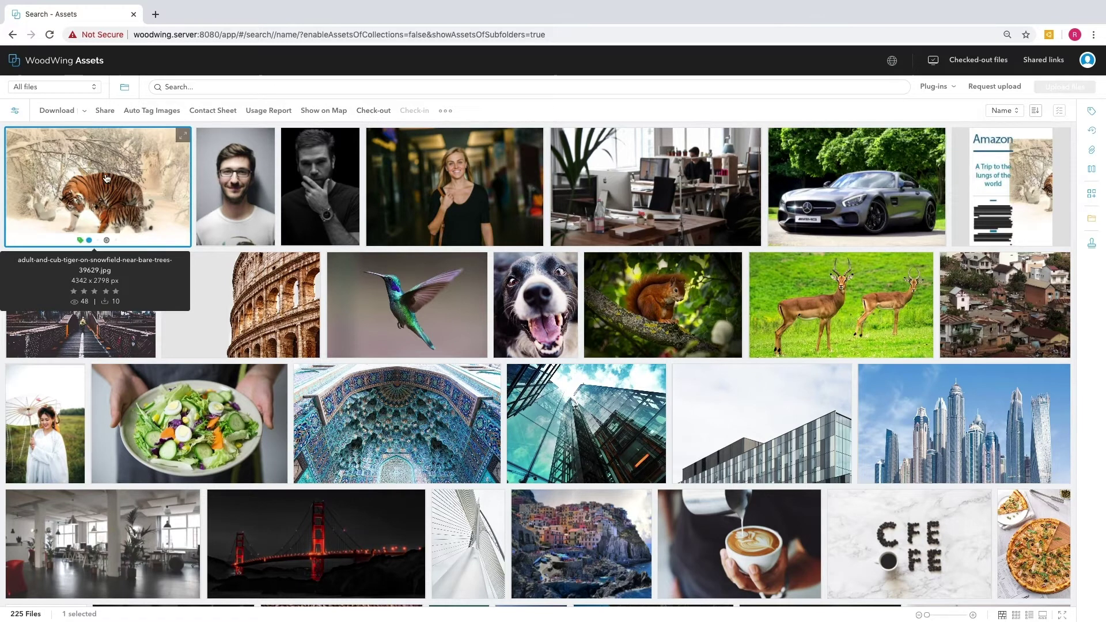
{"action": "right_click", "coordinate": [101, 202]}
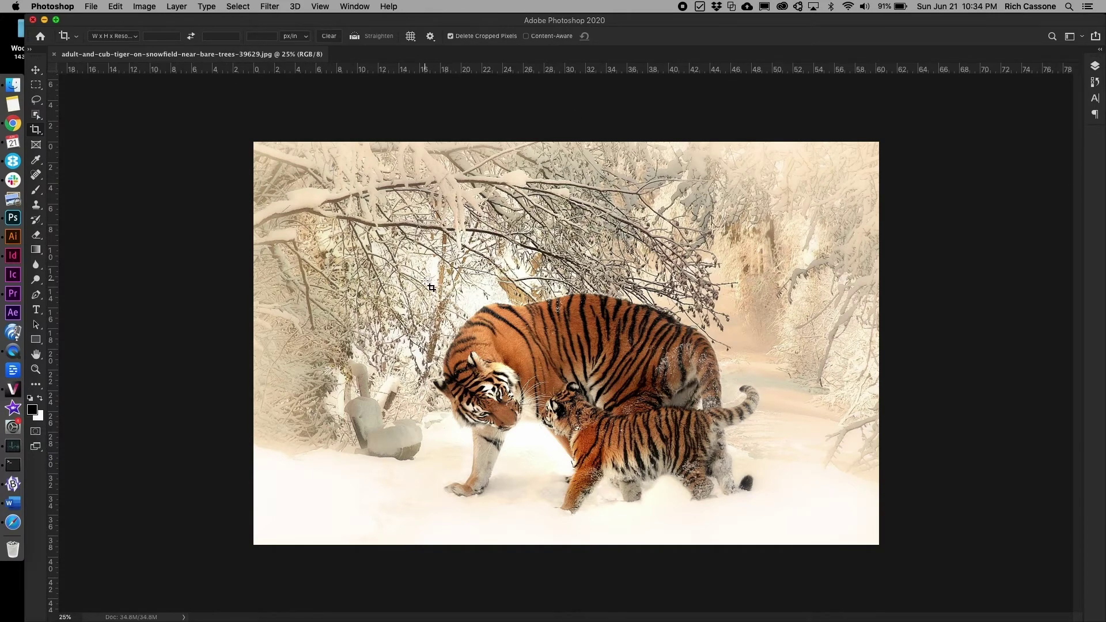
Crop the photo tightly around both tigers, save it as JPEG, and close it
{"action": "mouse_move", "coordinate": [425, 281]}
{"action": "left_mouse_down"}
{"action": "mouse_move", "coordinate": [742, 477]}
{"action": "mouse_move", "coordinate": [753, 500]}
{"action": "left_mouse_up"}
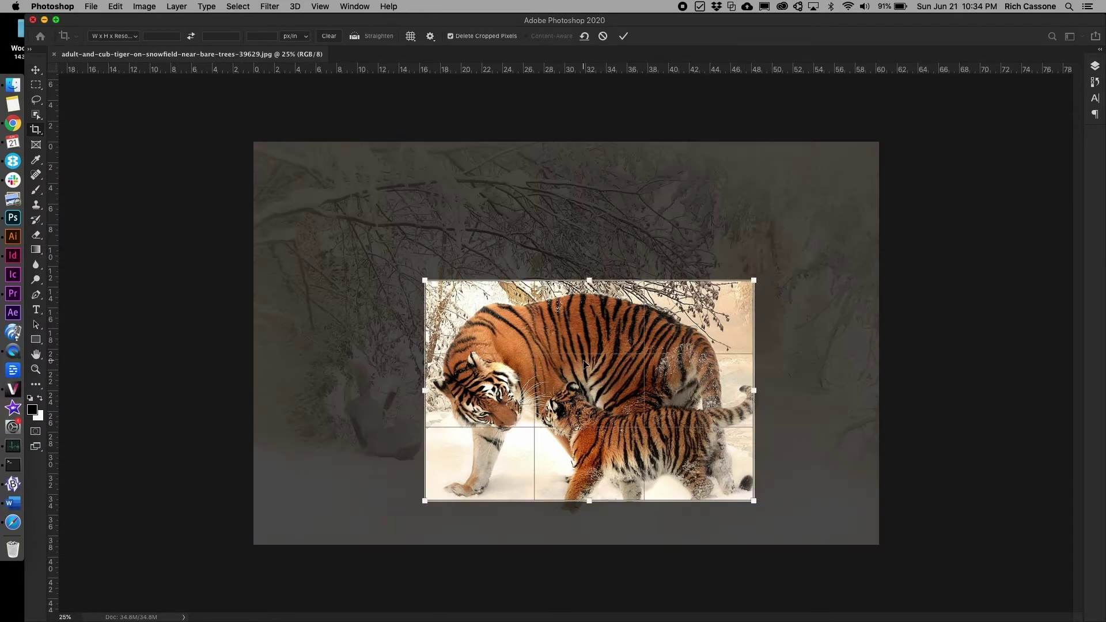
{"action": "key", "text": "Return"}
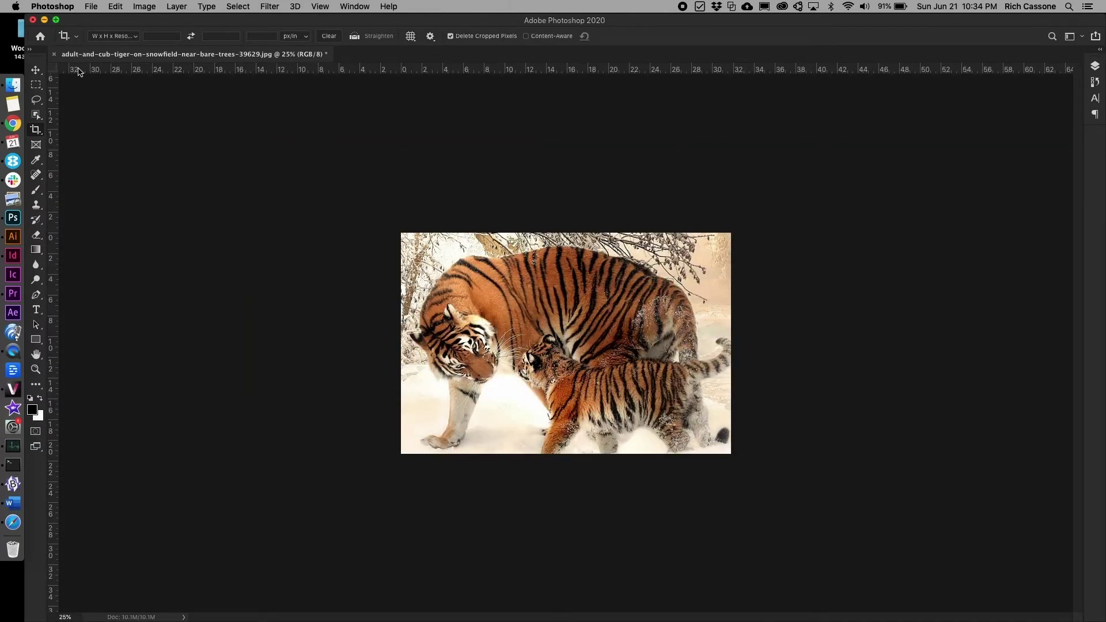
{"action": "left_click", "coordinate": [54, 53]}
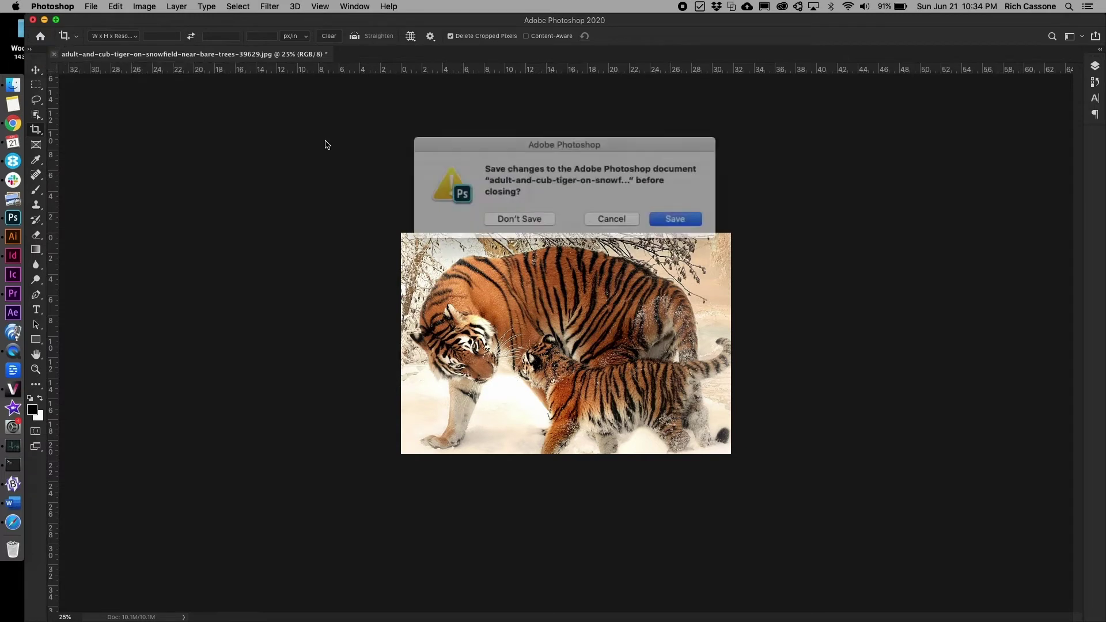
{"action": "left_click", "coordinate": [660, 215]}
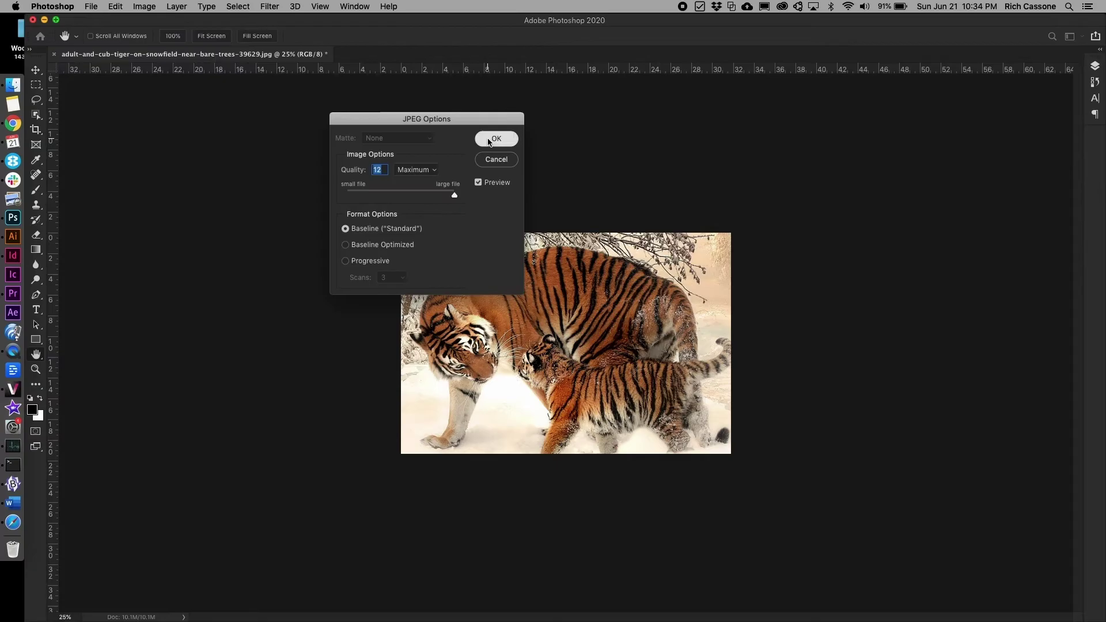
{"action": "left_click", "coordinate": [489, 142]}
{"action": "key", "text": "super+Tab"}
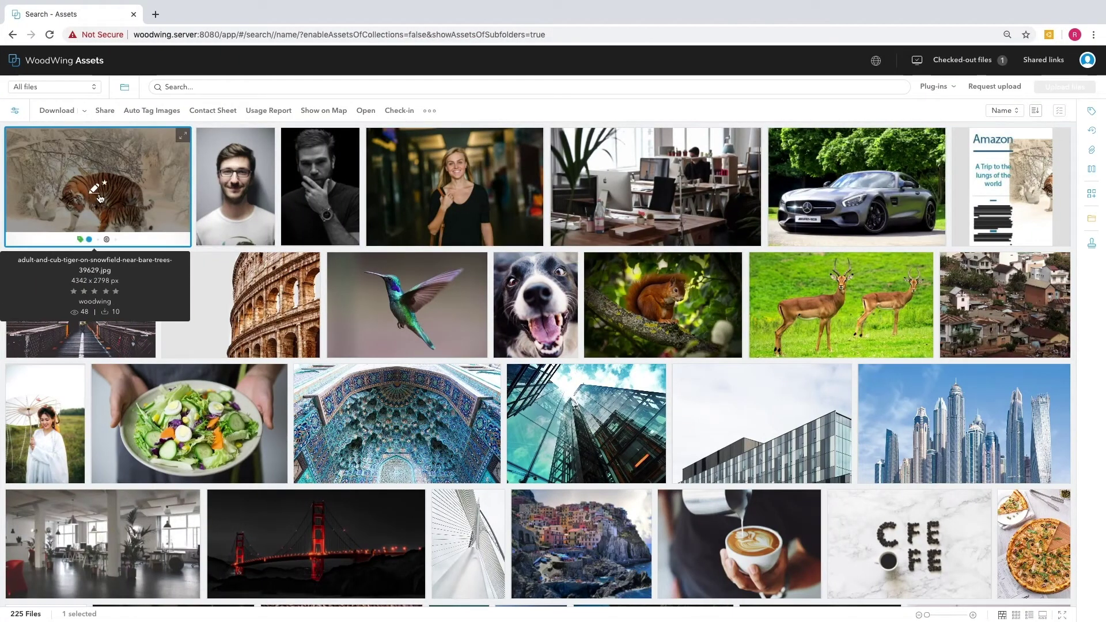
Check in the cropped tiger photo so its 2290×1535 px version replaces the original
{"action": "right_click", "coordinate": [129, 195]}
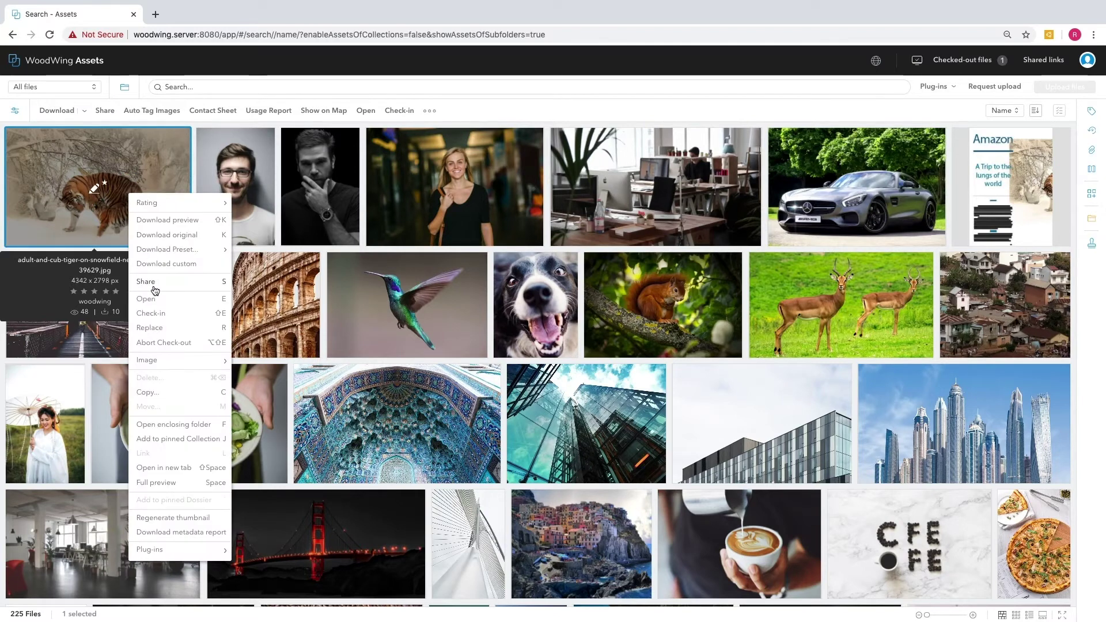
{"action": "left_click", "coordinate": [157, 314]}
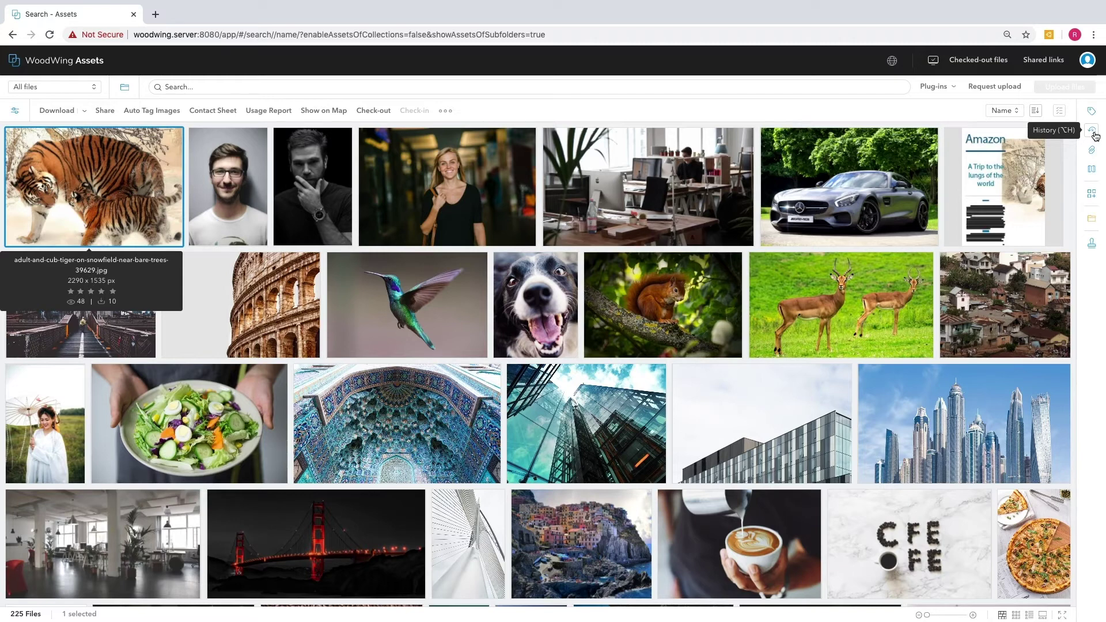
{"action": "left_click", "coordinate": [1093, 131]}
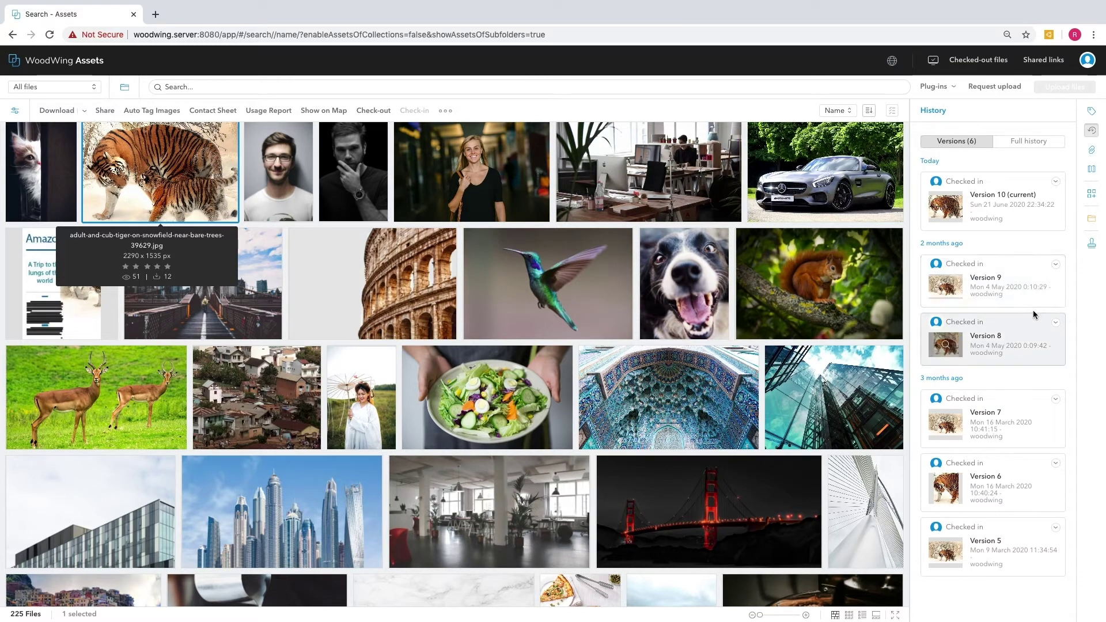
{"action": "left_click", "coordinate": [1056, 264]}
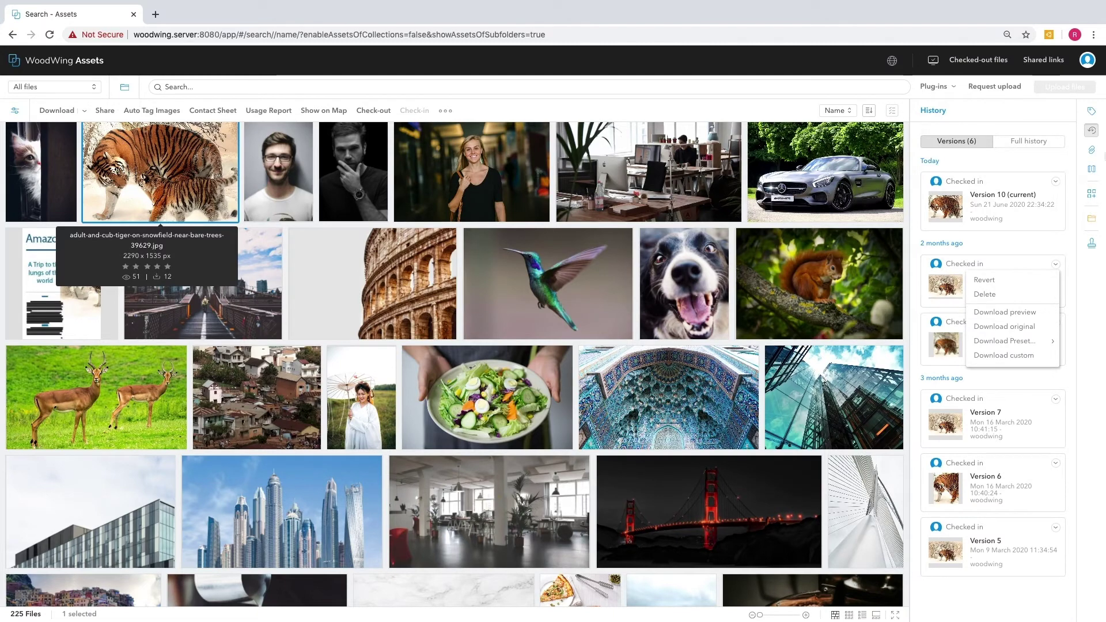
{"action": "left_click", "coordinate": [1093, 132]}
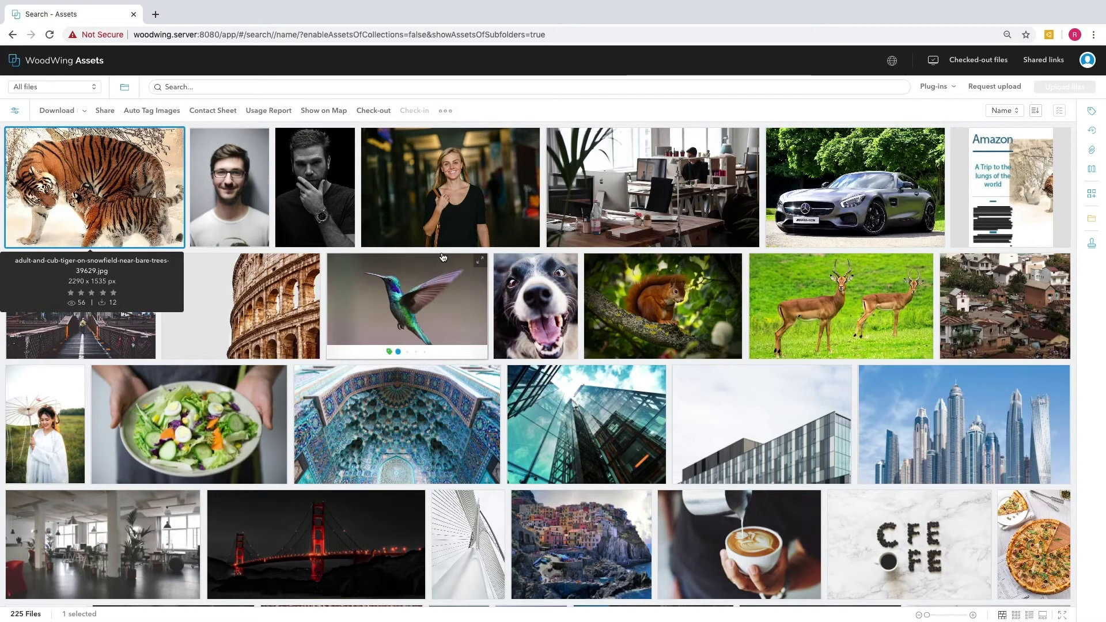
{"action": "scroll", "coordinate": [442, 257], "scroll_direction": "down", "scroll_amount": 1}
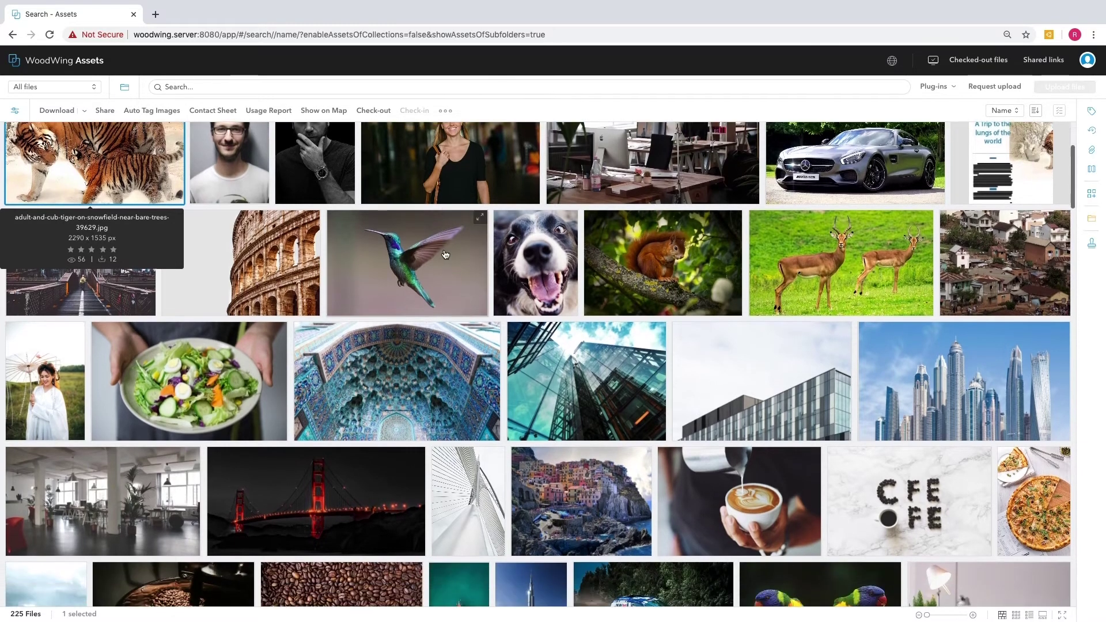
Share the mosaic arch photo with a watermark and the subject 'Here is the final photo'
{"action": "left_click", "coordinate": [394, 359]}
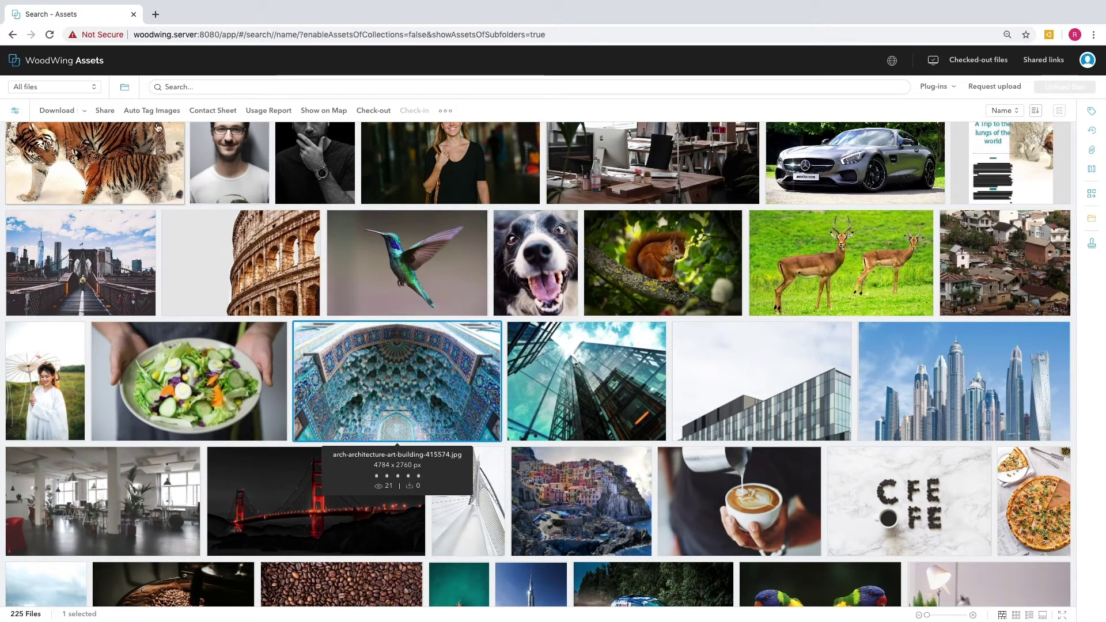
{"action": "left_click", "coordinate": [105, 111]}
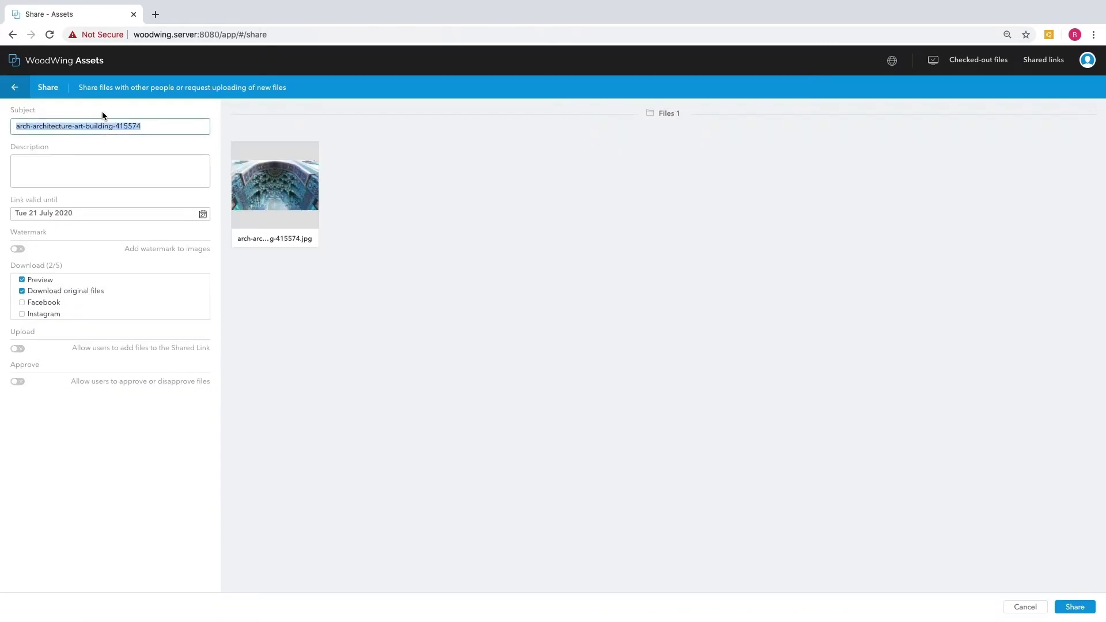
{"action": "type", "text": "Here is the final photo"}
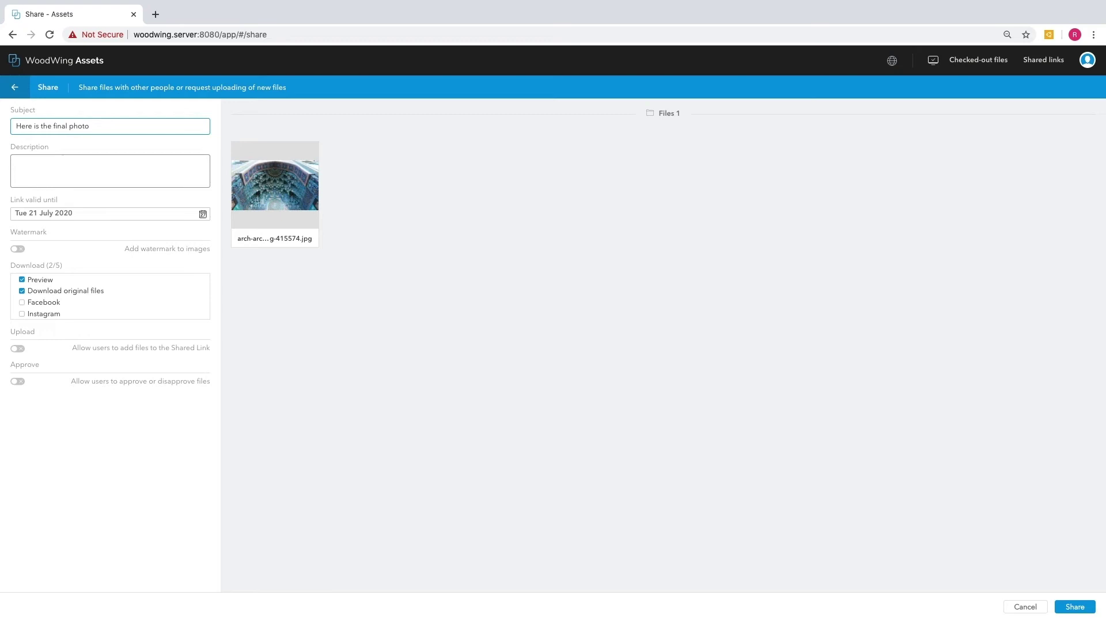
{"action": "key", "text": "Tab"}
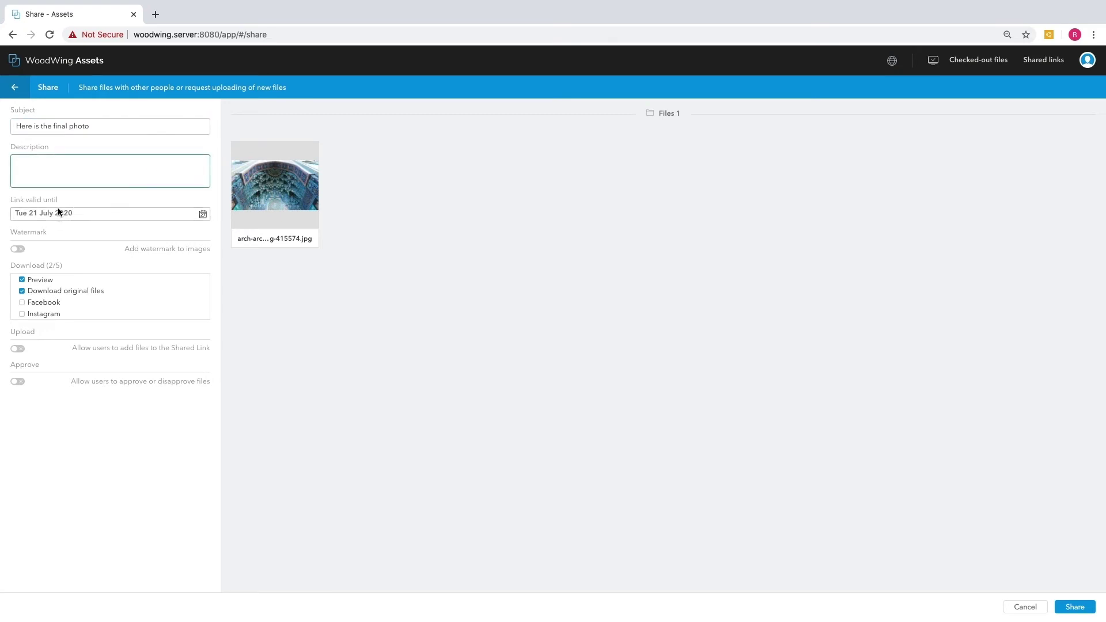
{"action": "left_click", "coordinate": [19, 250]}
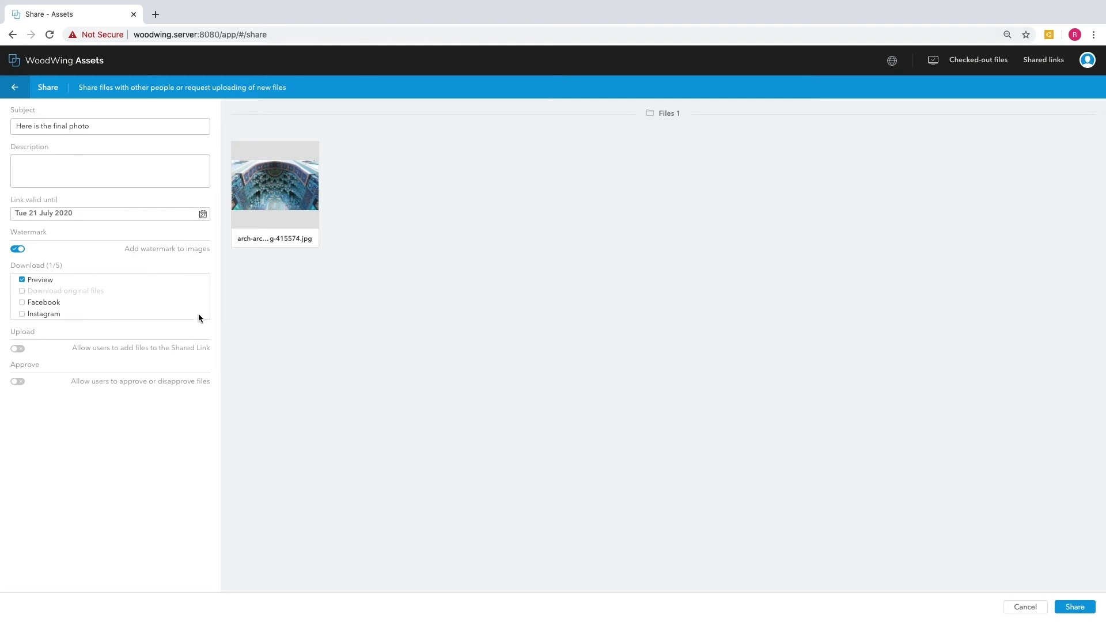
{"action": "left_click", "coordinate": [1075, 607]}
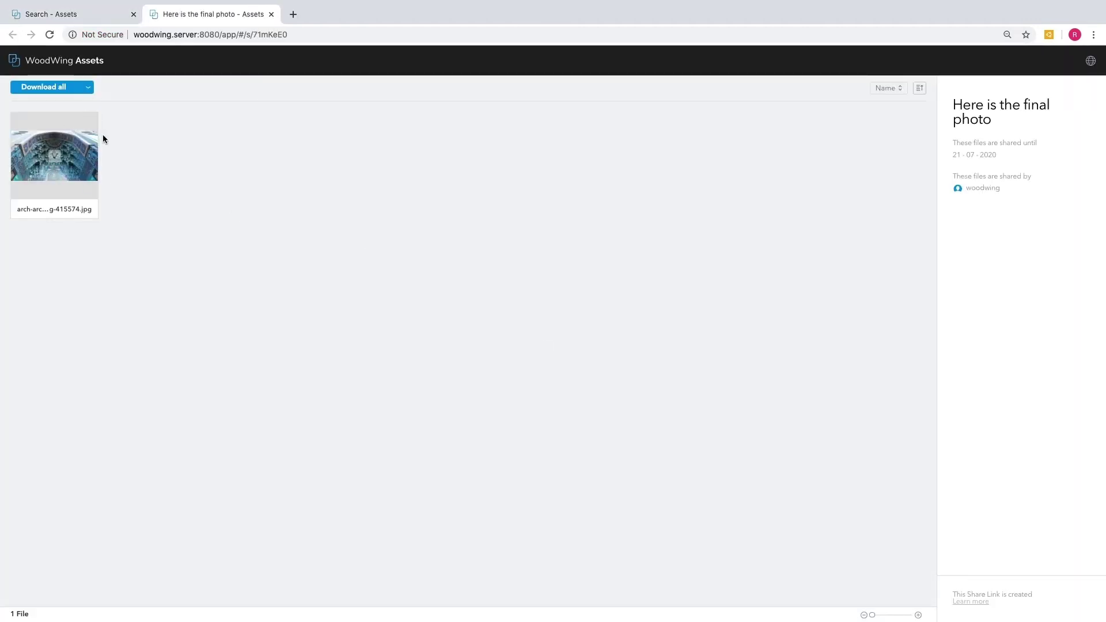
Check the mosaic photo's download options, then view its full-size watermarked preview and close it
{"action": "left_click", "coordinate": [60, 170]}
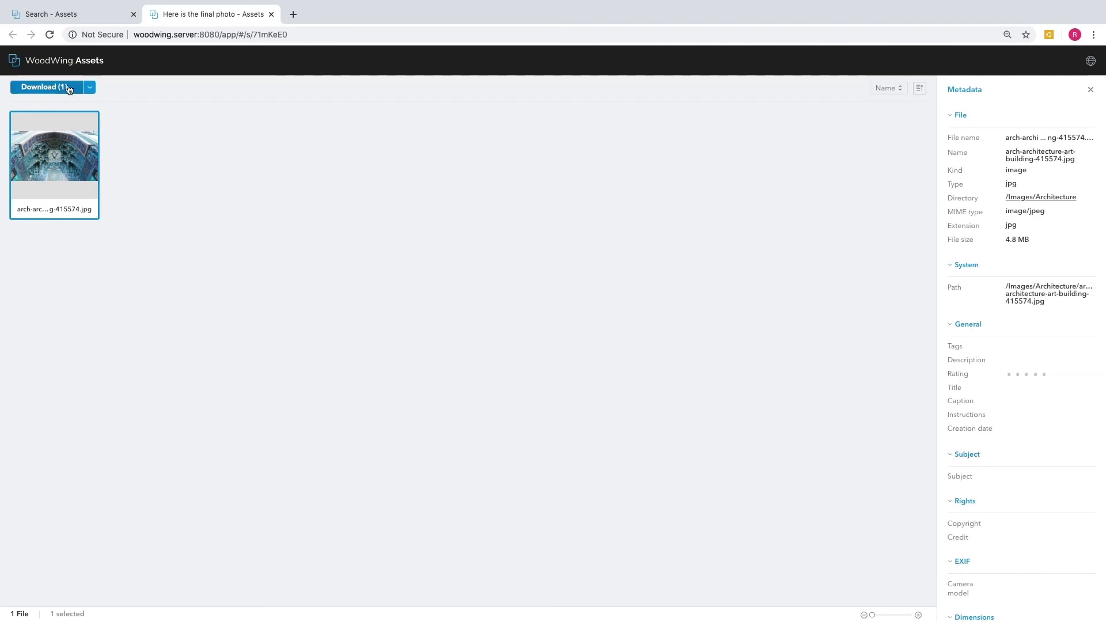
{"action": "left_click", "coordinate": [89, 87]}
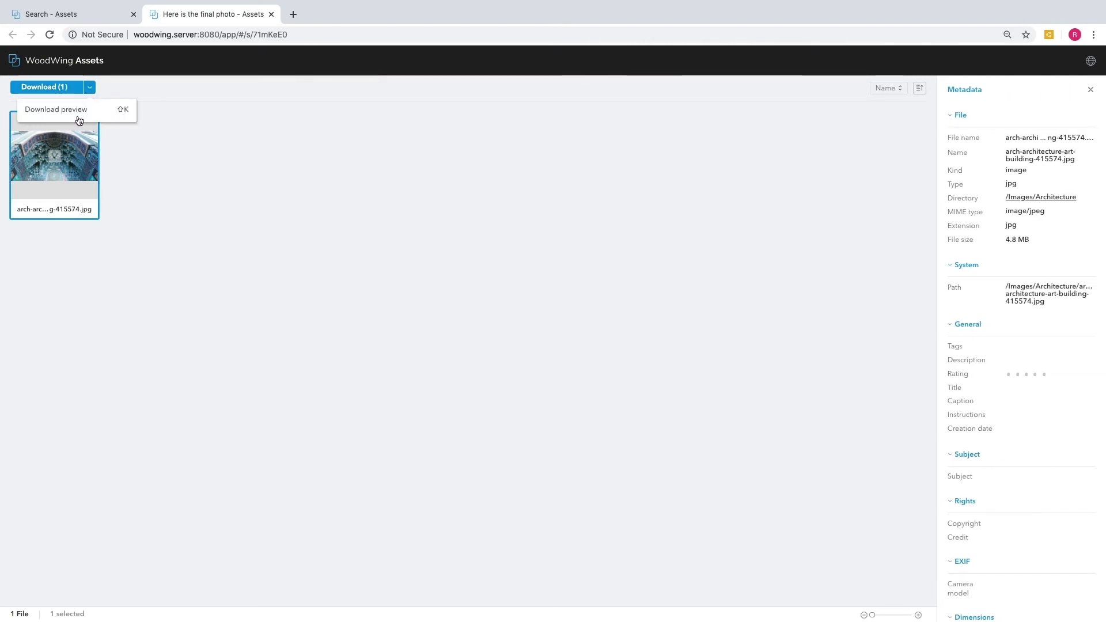
{"action": "left_click", "coordinate": [90, 87]}
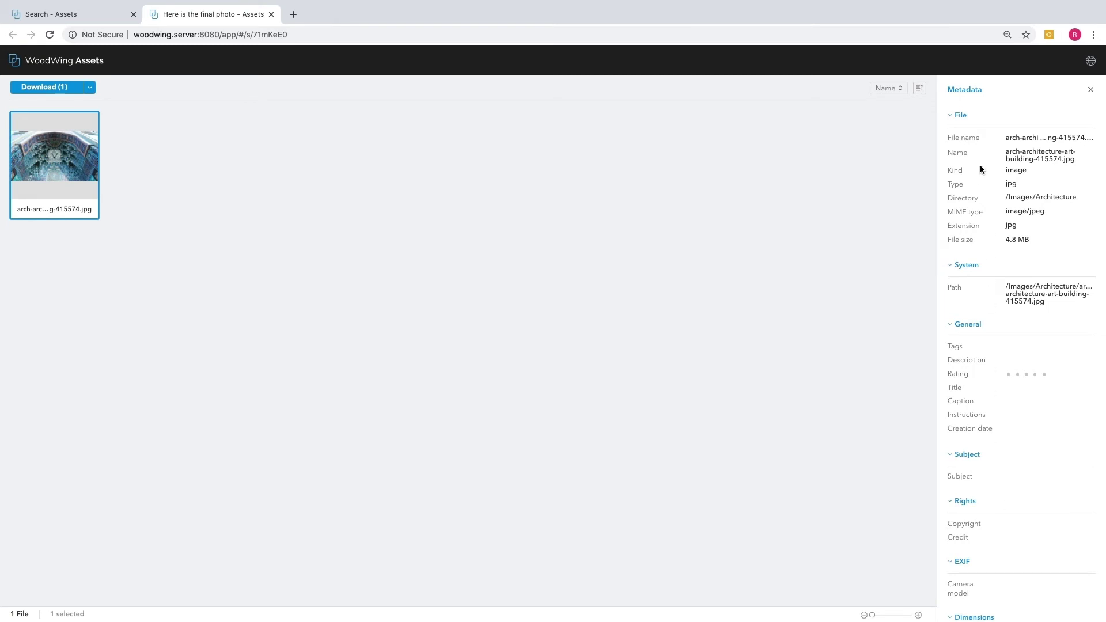
{"action": "double_click", "coordinate": [87, 149]}
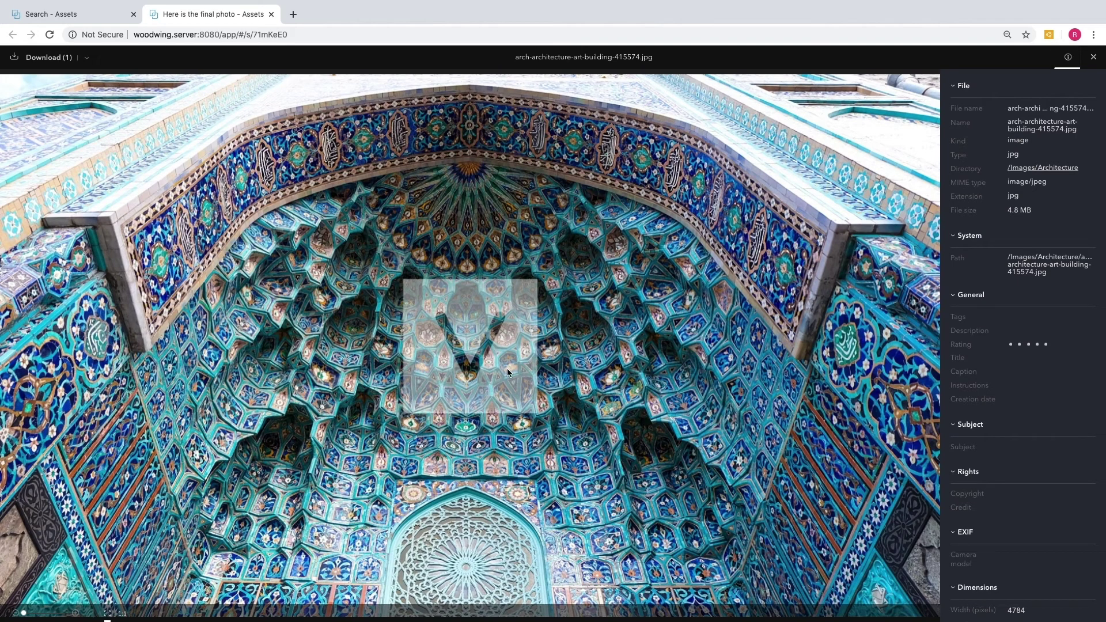
{"action": "key", "text": "Escape"}
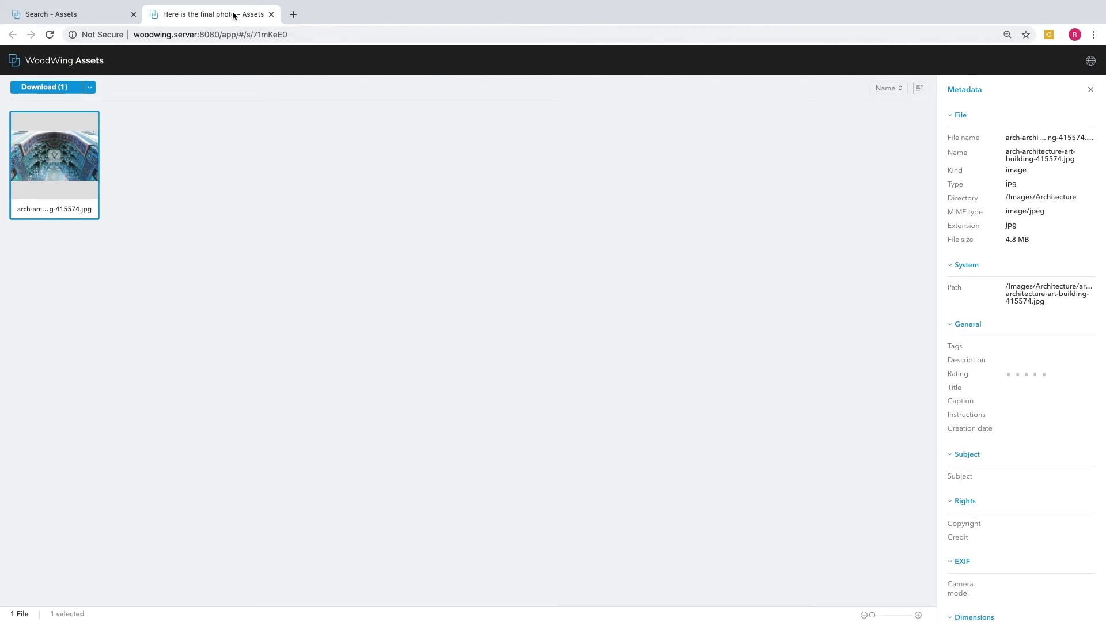
Close the share link tab and dismiss the Share Link created notice
{"action": "left_click", "coordinate": [270, 15]}
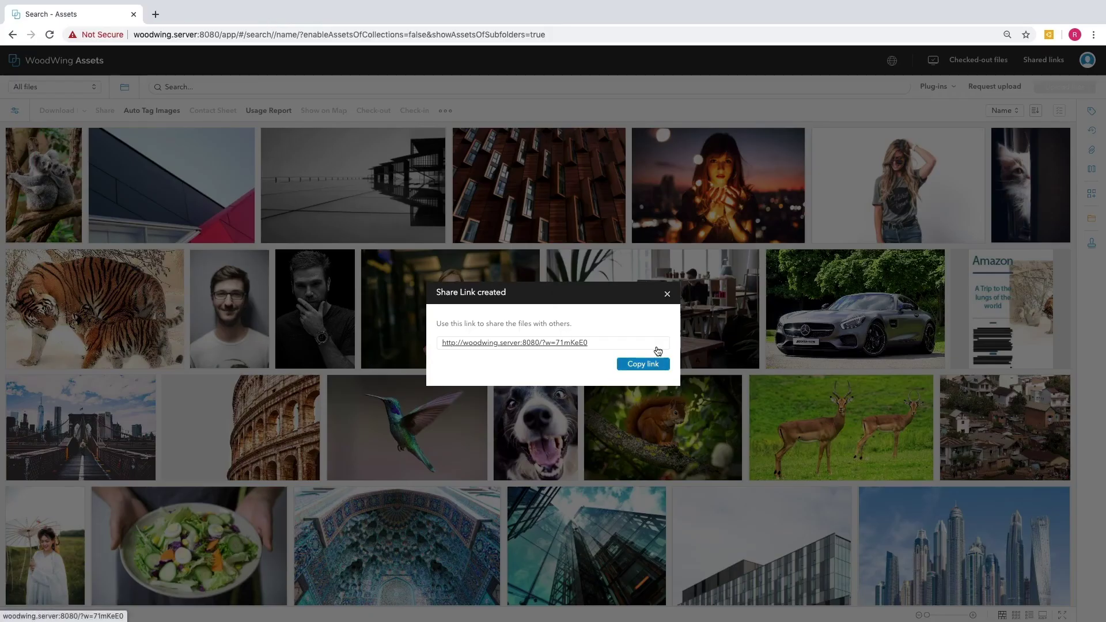
{"action": "left_click", "coordinate": [668, 295]}
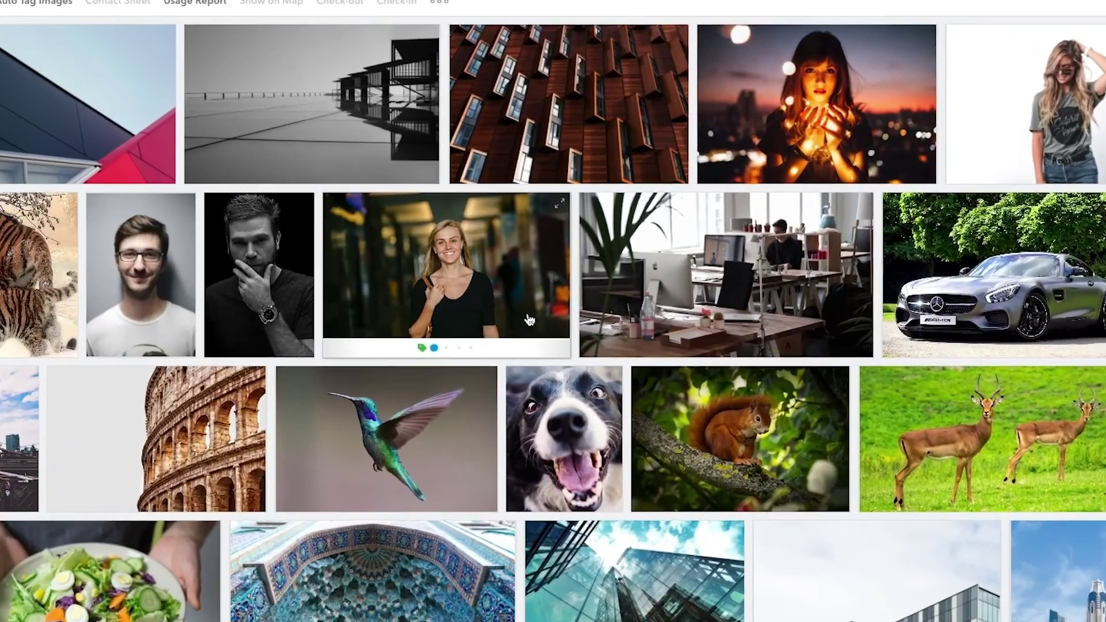
{"action": "scroll", "coordinate": [565, 358], "scroll_direction": "down", "scroll_amount": 3}
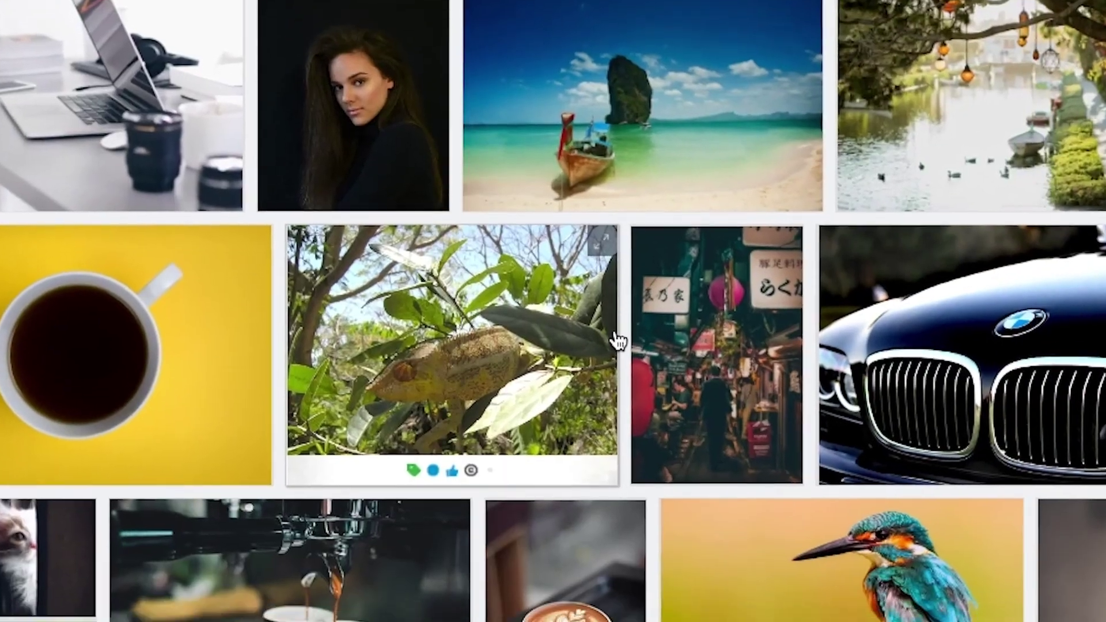
{"action": "scroll", "coordinate": [613, 341], "scroll_direction": "down", "scroll_amount": 1}
{"action": "scroll", "coordinate": [623, 337], "scroll_direction": "down", "scroll_amount": 2}
{"action": "scroll", "coordinate": [624, 336], "scroll_direction": "down", "scroll_amount": 1}
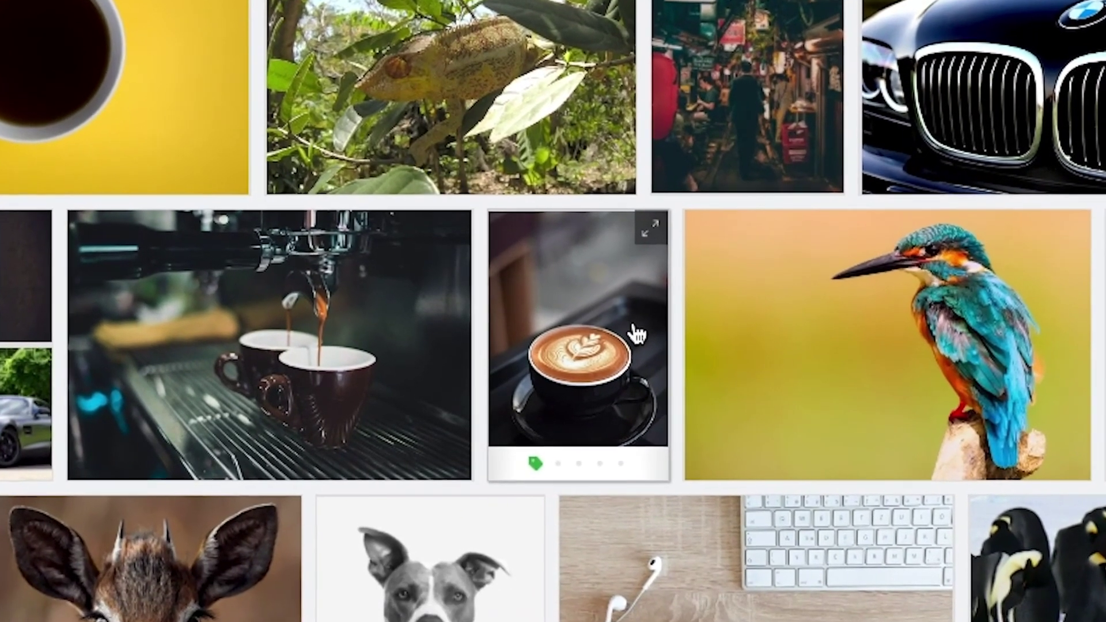